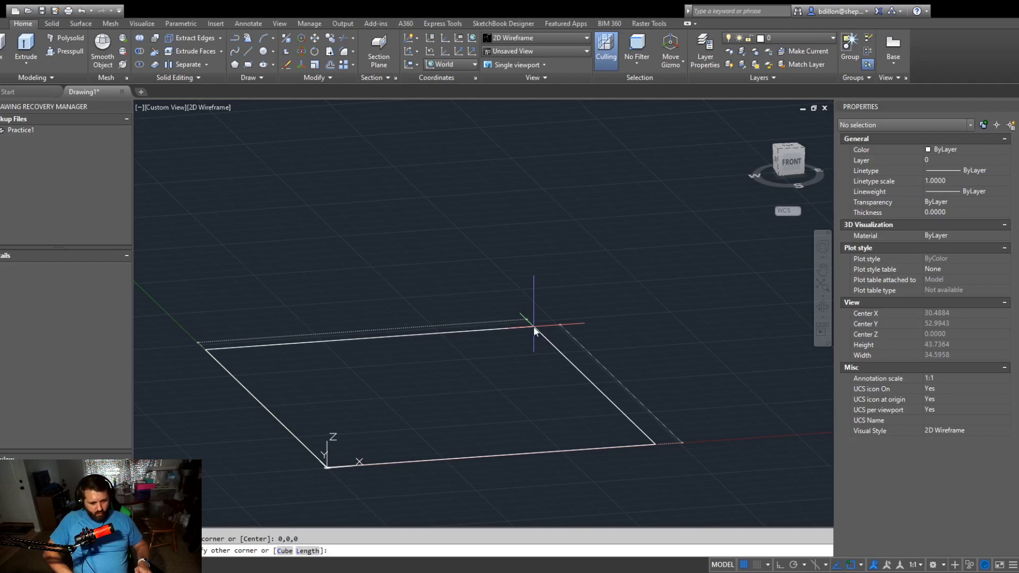
Step: Complete the box that starts at the origin, entering 40 for the other corner and 60 for the height
text(40)
key(Return)
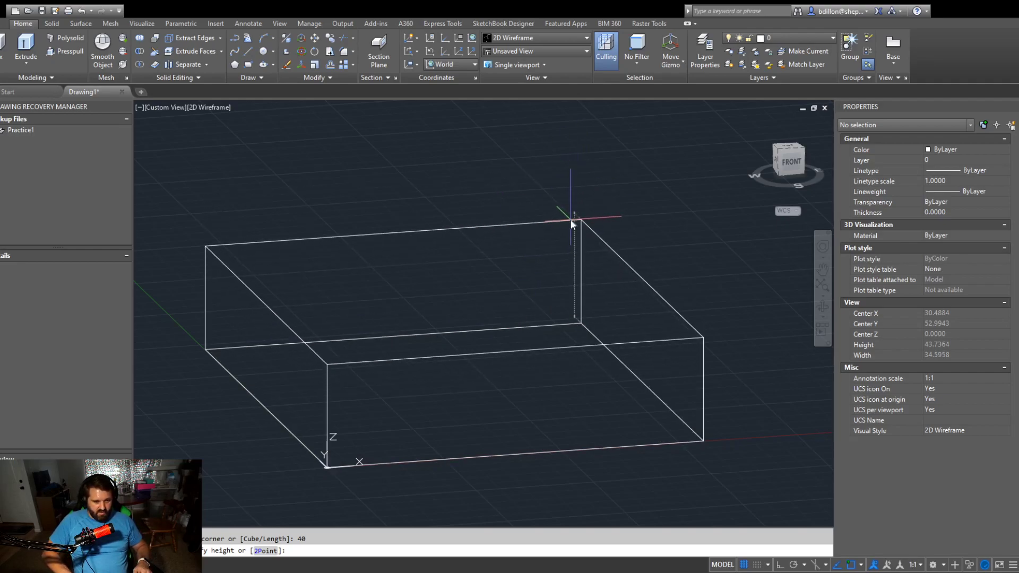
text(60)
key(Return)
scroll(571, 220, down, 10)
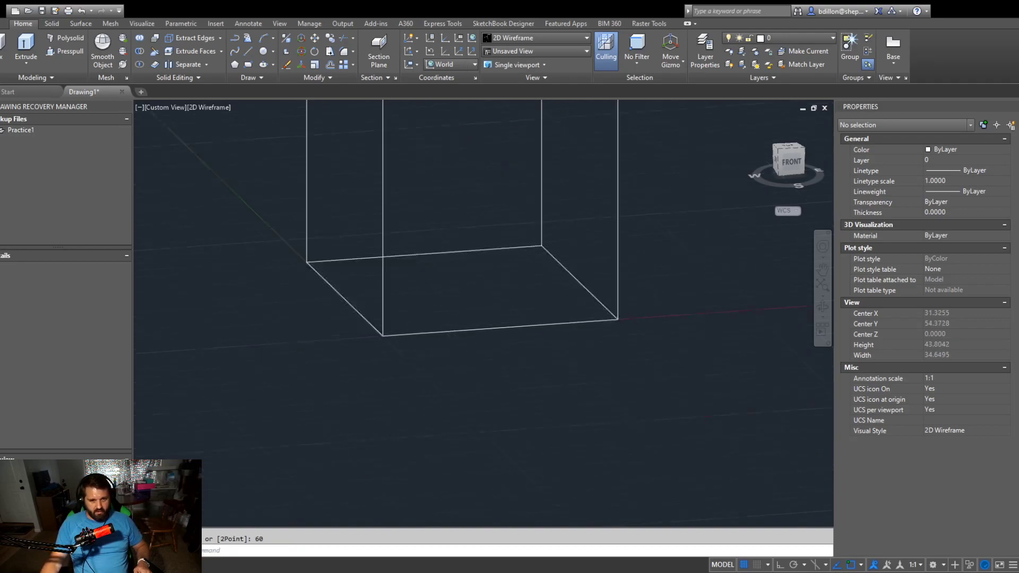
Step: Set the box's width to 40
middle_drag(531, 181, 531, 259)
scroll(539, 253, up, 7)
click(559, 207)
click(525, 267)
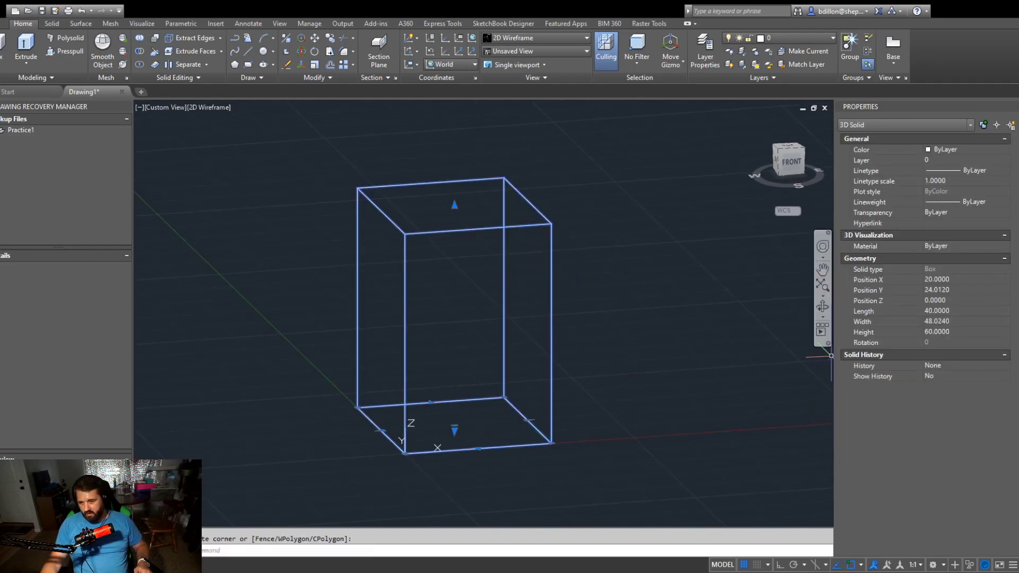
click(981, 309)
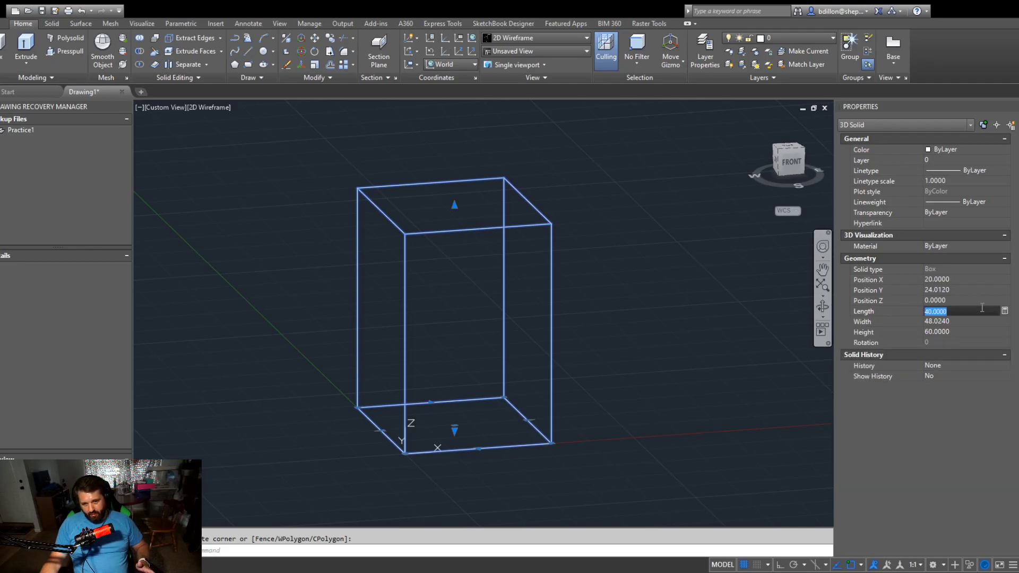
click(968, 321)
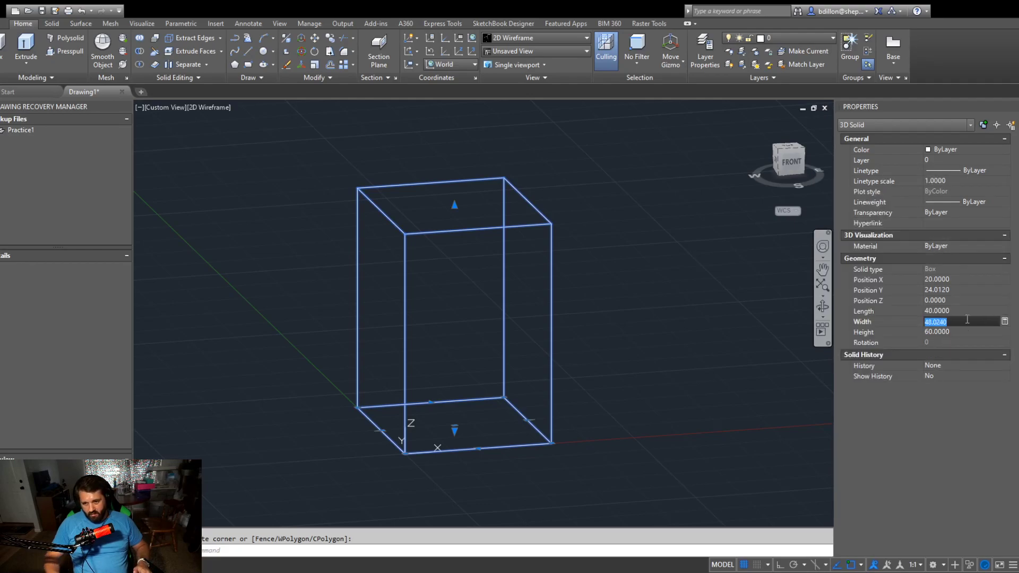
text(40)
key(Tab)
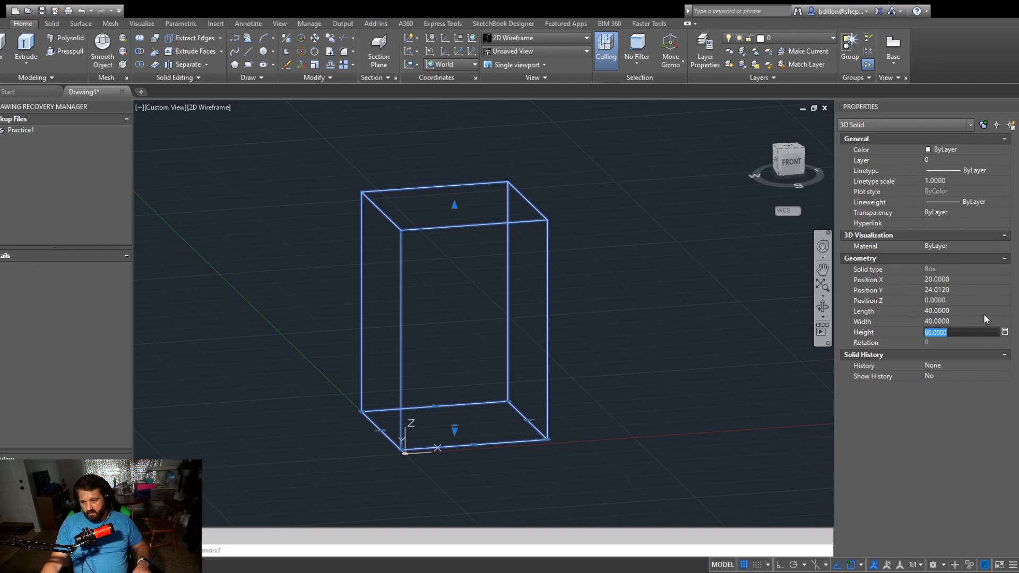
Step: Set the box's height to 10
click(966, 279)
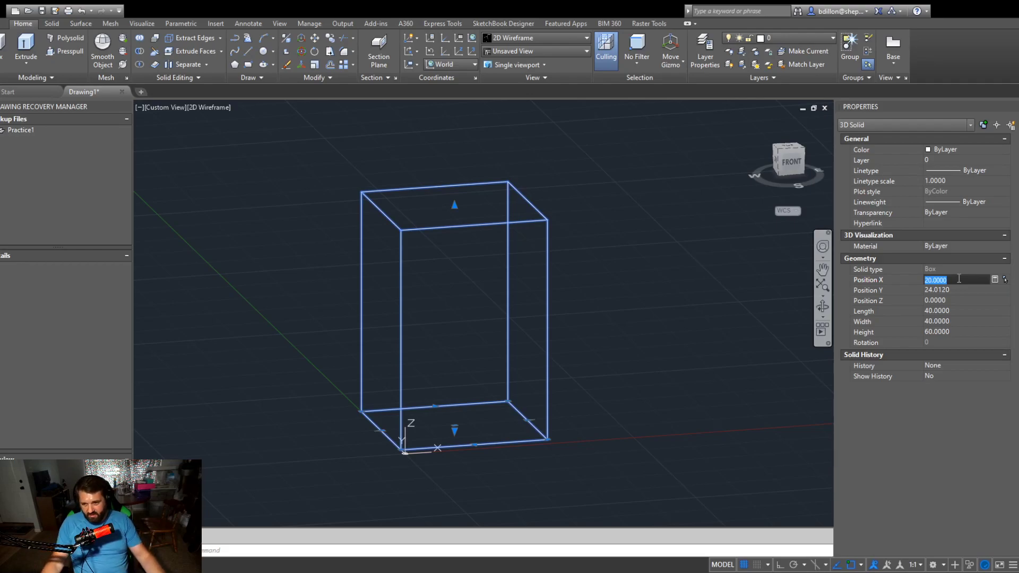
click(970, 322)
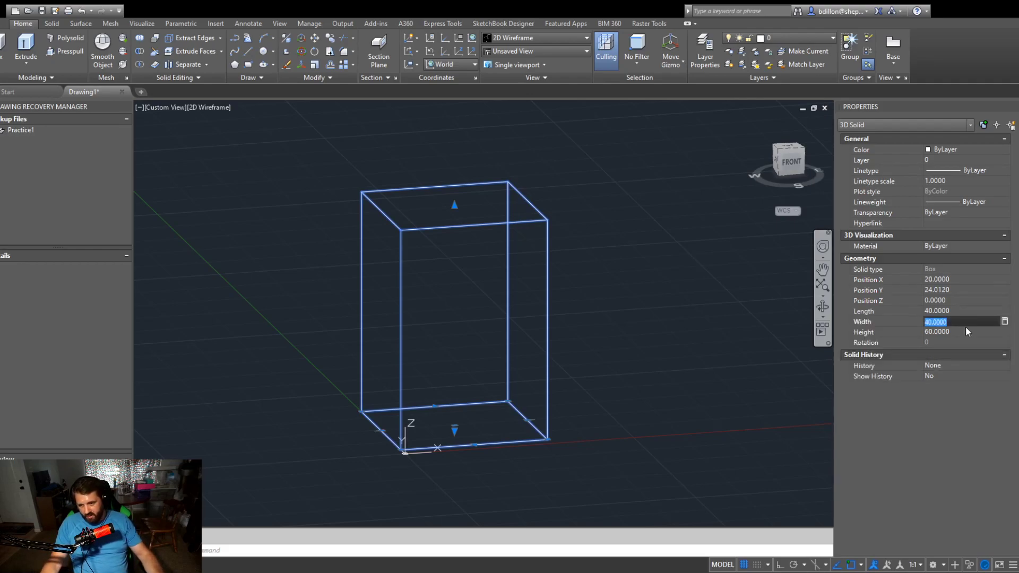
click(962, 331)
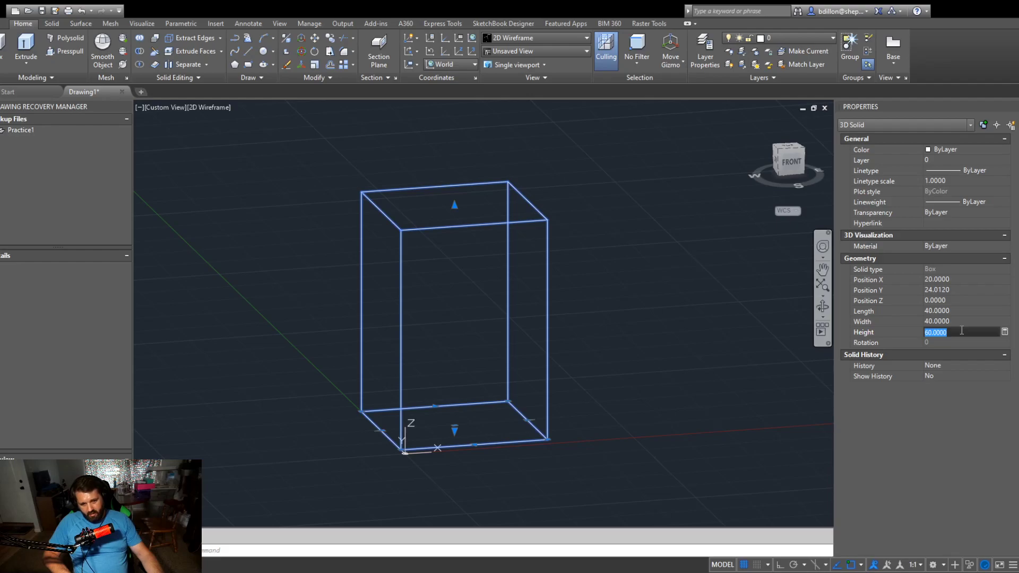
text(10)
key(Return)
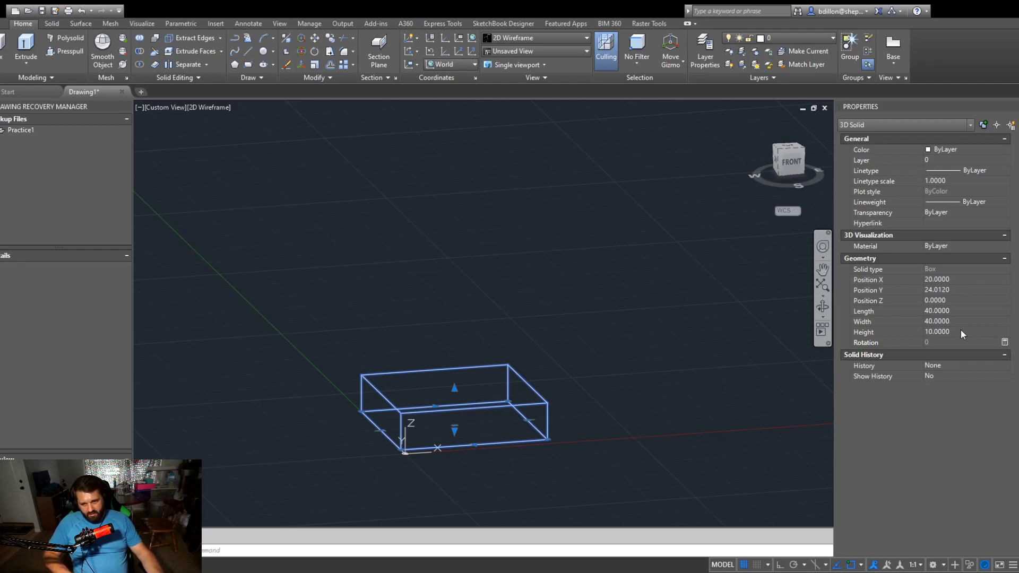
Step: Reduce the box's height to 5 and clear the selection
click(961, 331)
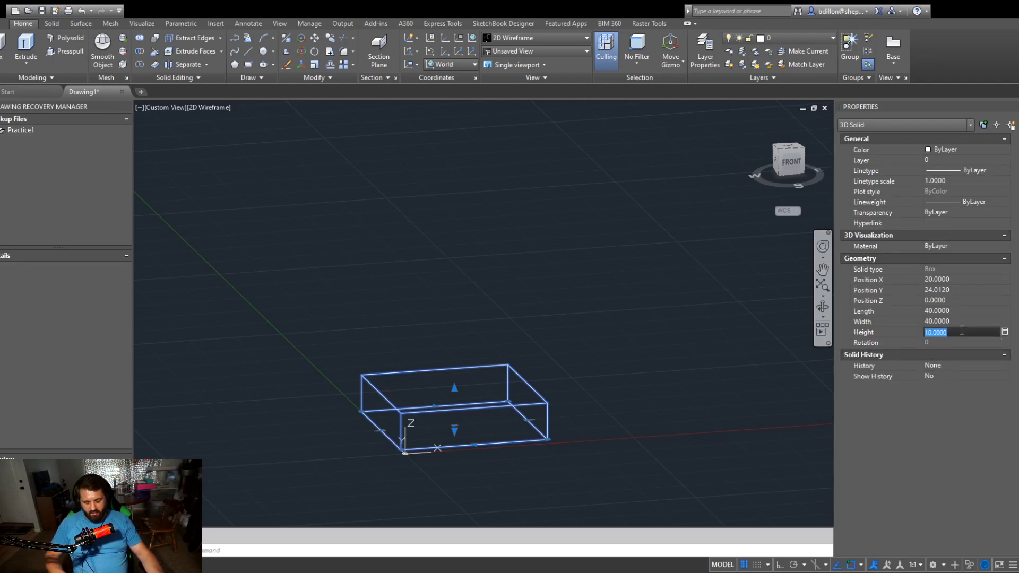
text(5)
key(Return)
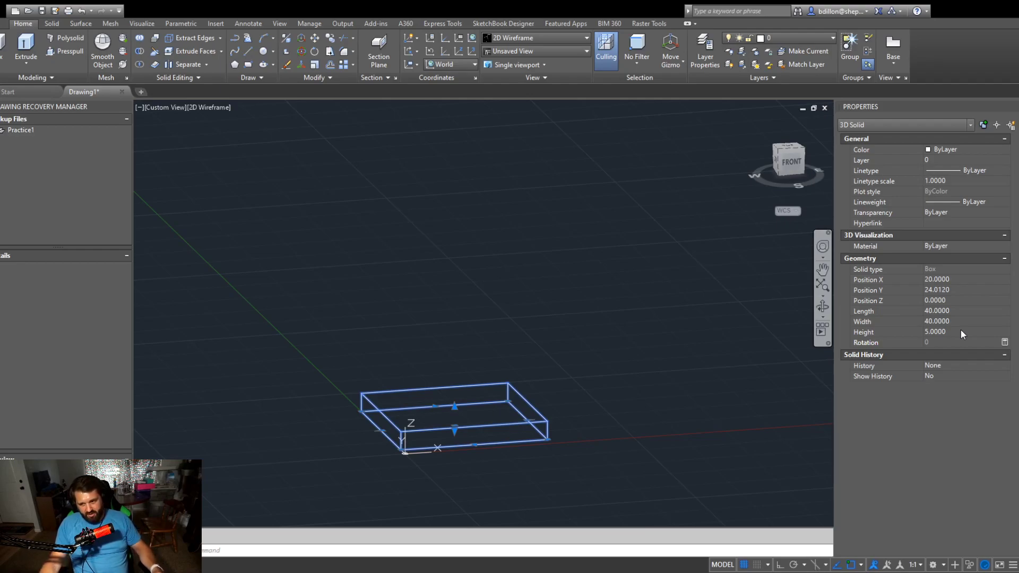
key(Escape)
click(565, 381)
click(521, 426)
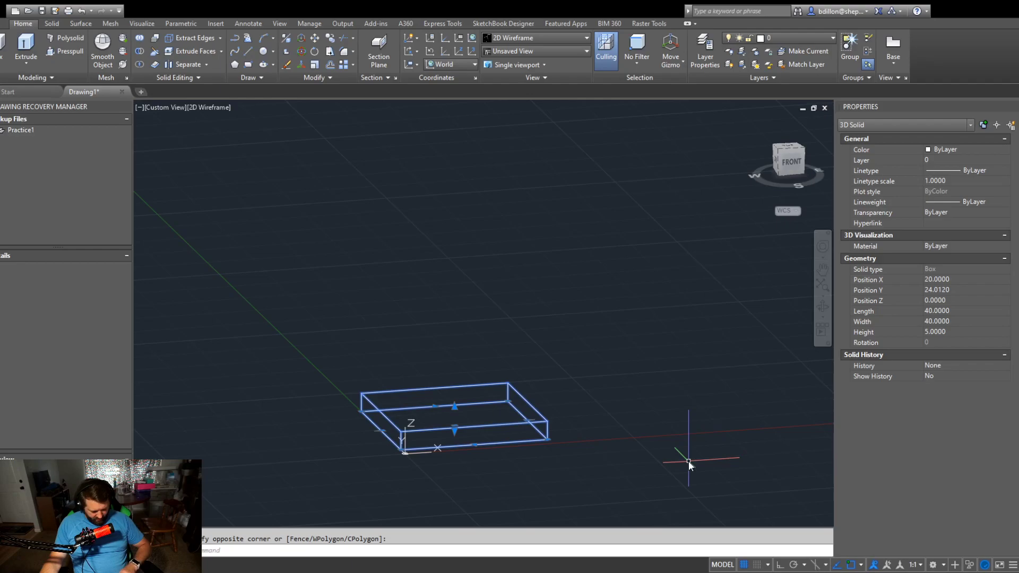
text(c)
key(Return)
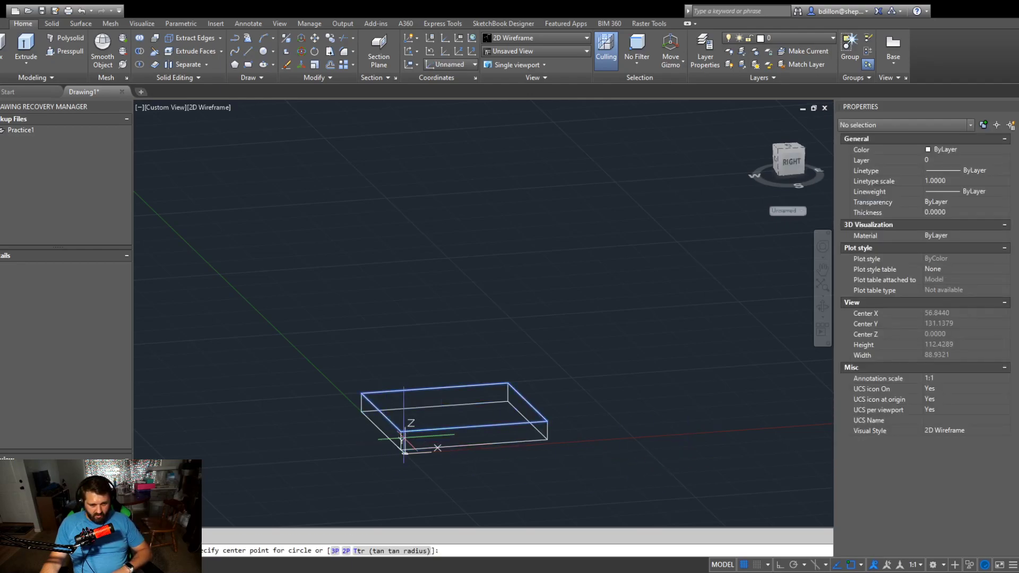
click(402, 450)
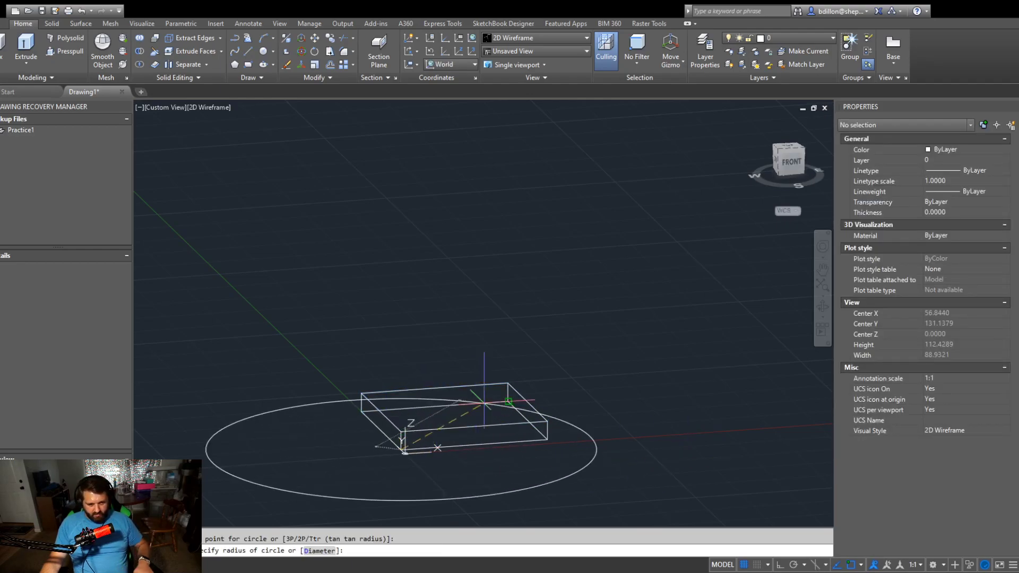
key(Escape)
Step: Copy the flat box straight up from its bottom front corner to its top front corner, stacking the copy on the original
click(451, 431)
click(452, 430)
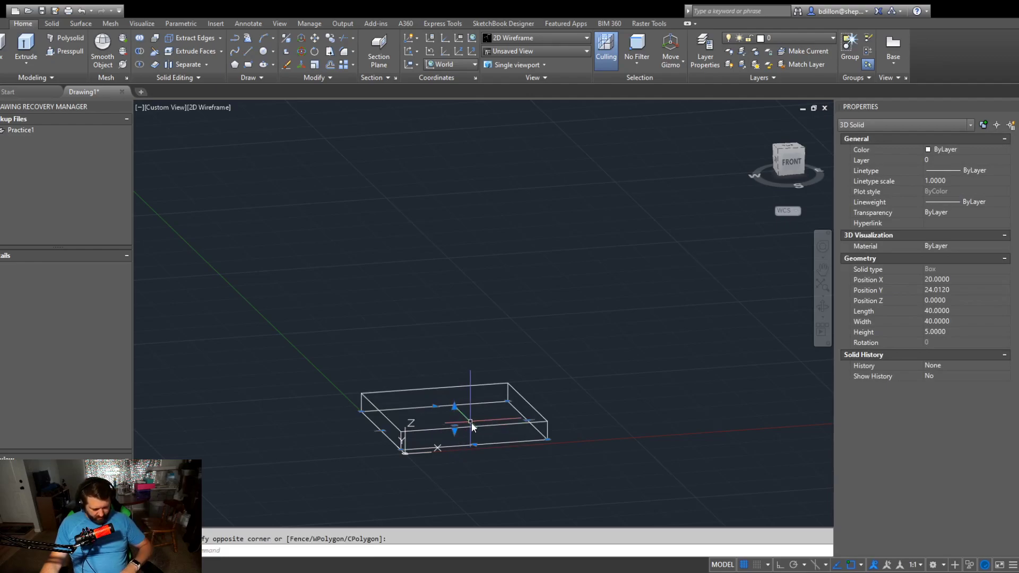
text(co)
key(Return)
scroll(434, 449, up, 3)
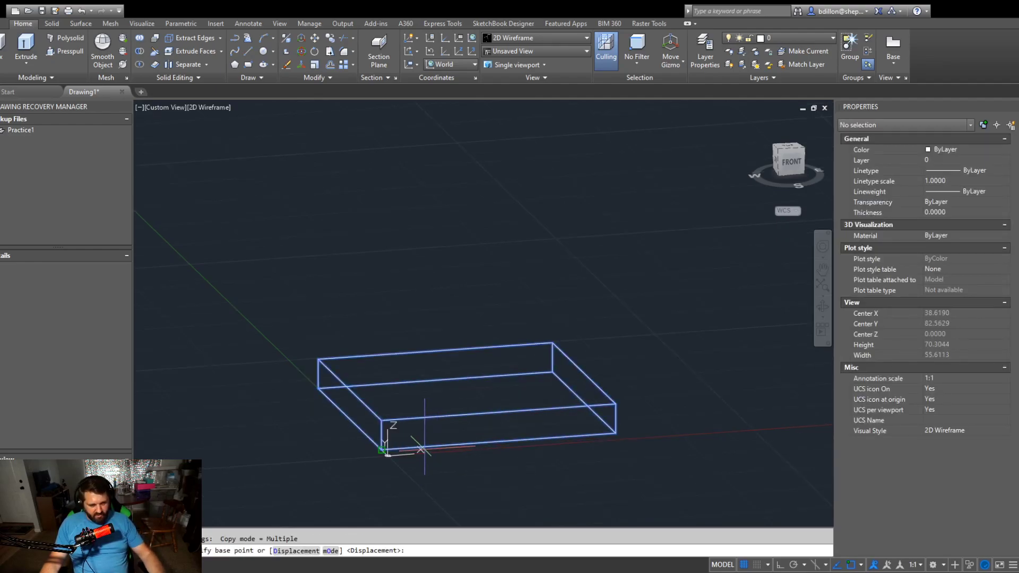
click(422, 448)
click(382, 421)
key(Escape)
Step: Set the upper box's height to 40
click(562, 318)
click(526, 303)
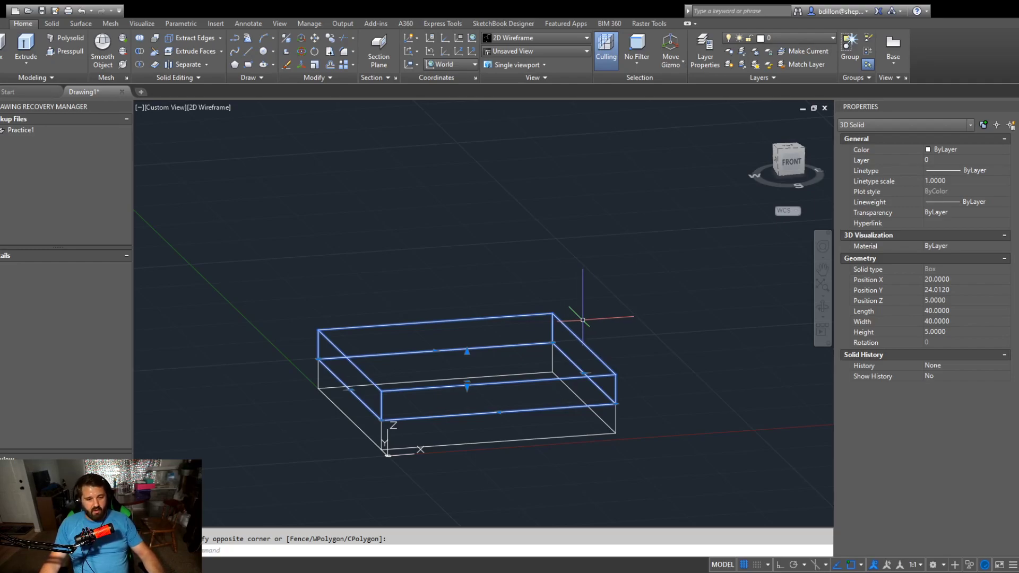
click(967, 332)
text(40)
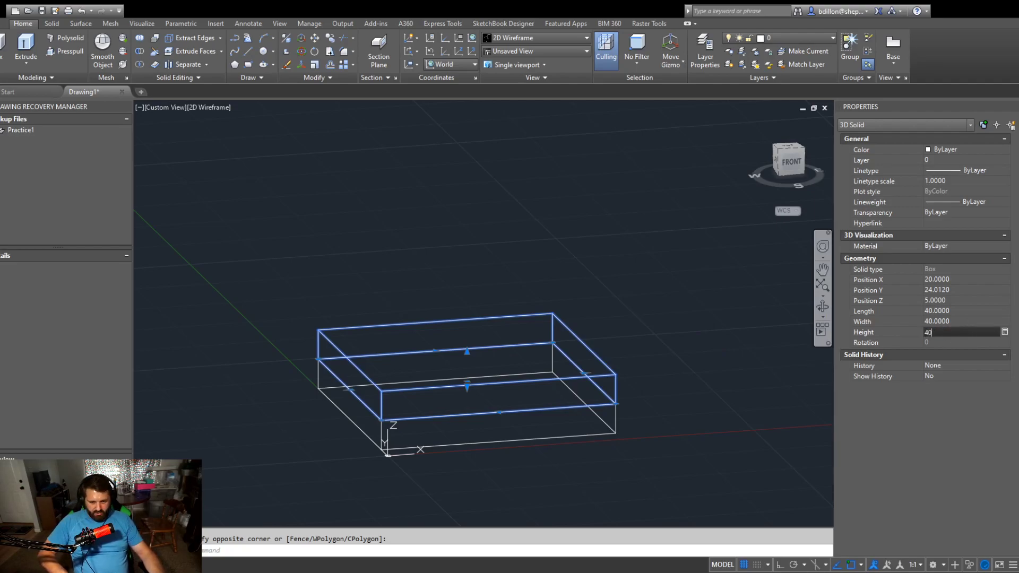
key(Return)
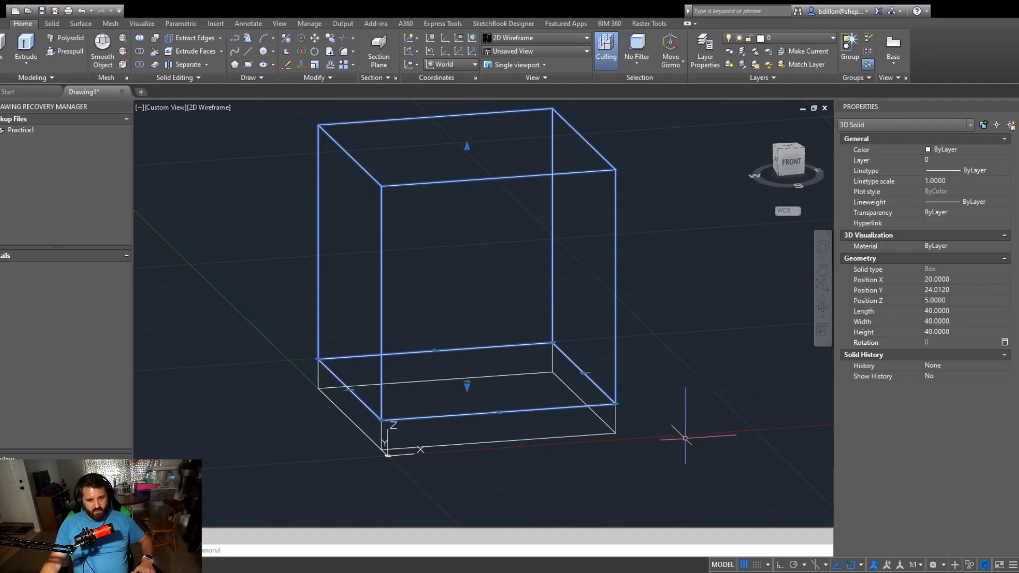
key(Escape)
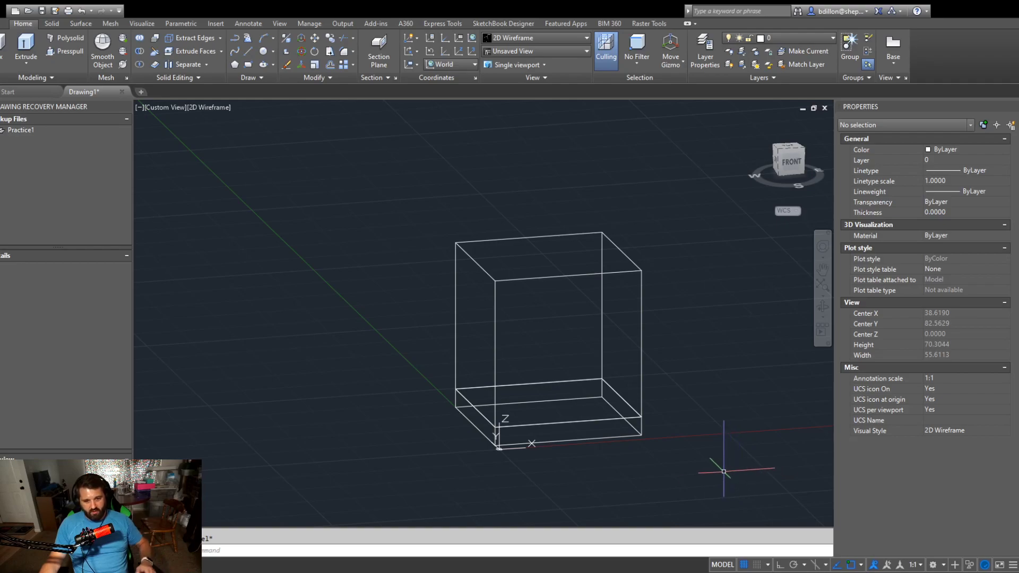
scroll(637, 469, up, 4)
middle_drag(630, 467, 702, 541)
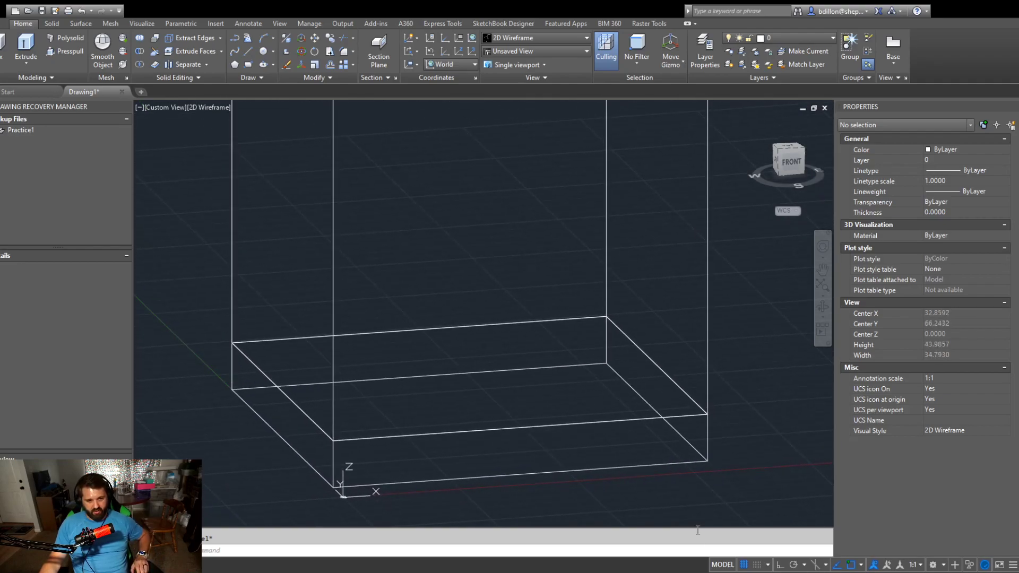
shift+middle_drag(673, 498, 655, 477)
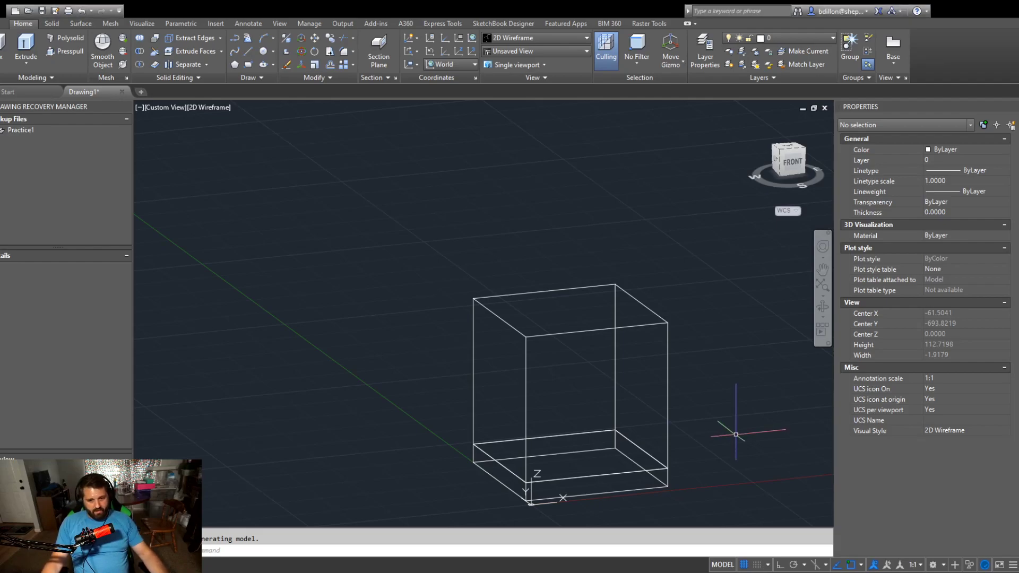
click(614, 431)
click(735, 454)
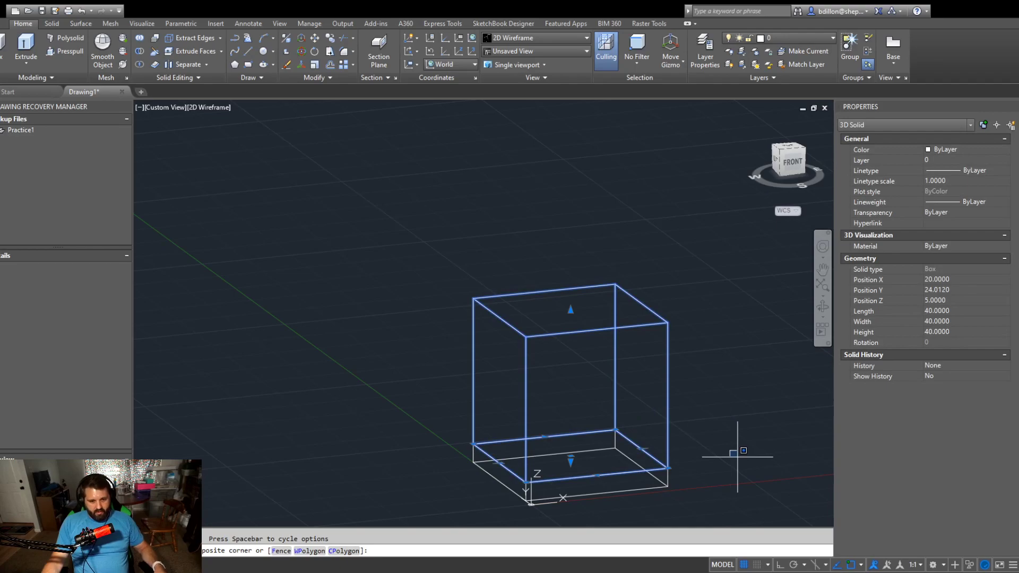
key(Escape)
key(Escape)
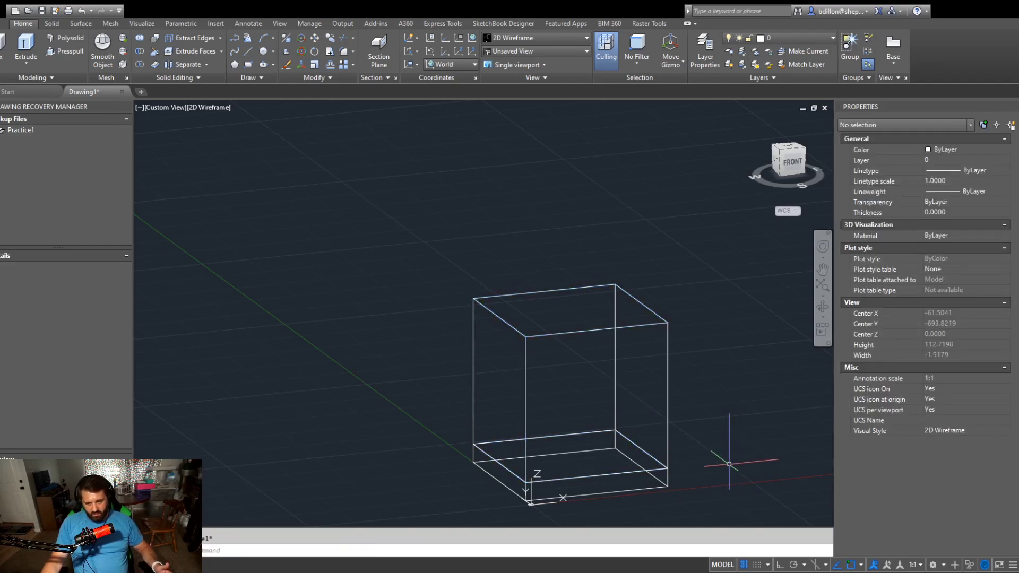
Step: Set the width of both stacked boxes to 70 in one change
click(694, 457)
click(665, 478)
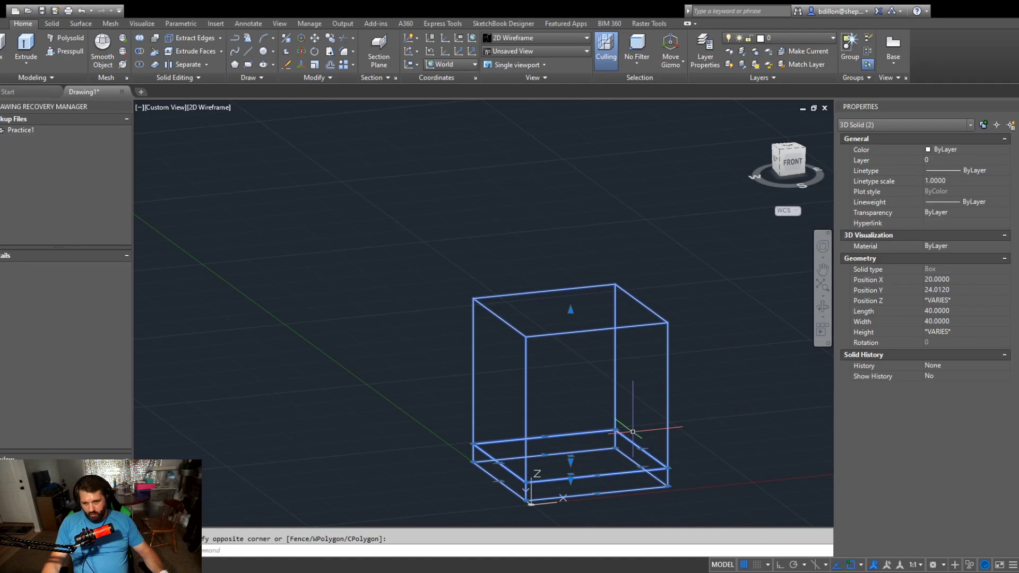
click(979, 321)
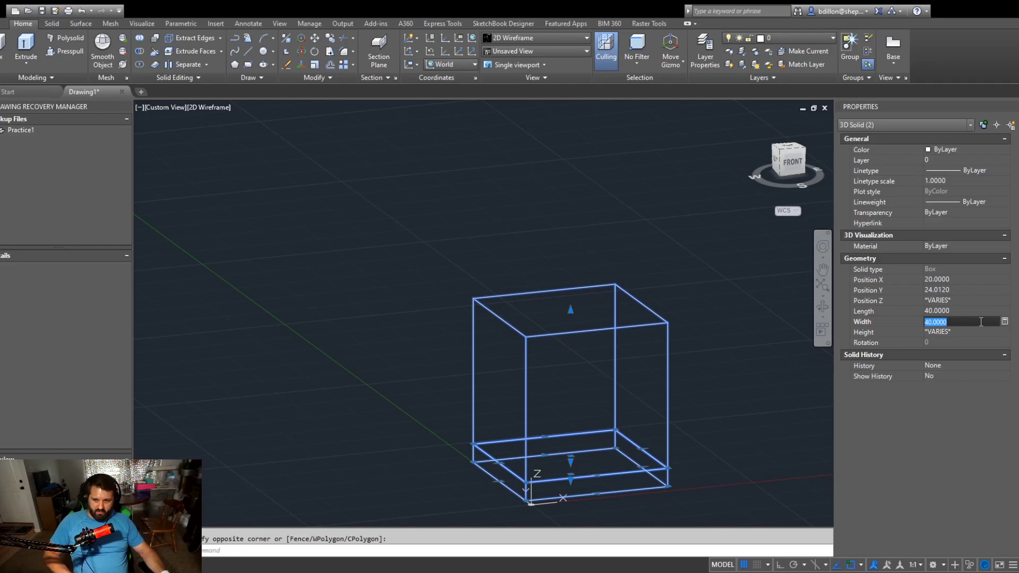
text(70)
key(Tab)
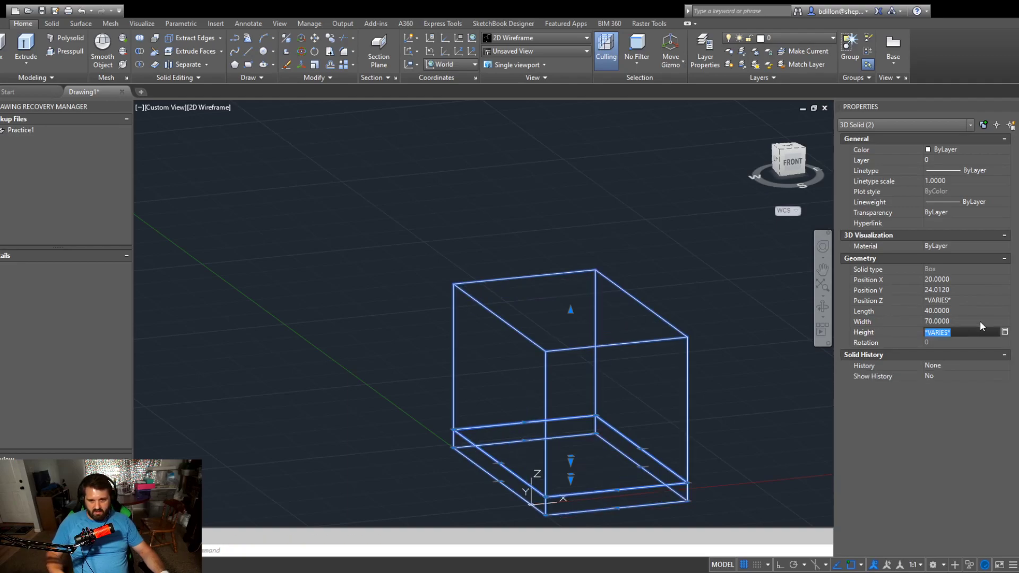
click(361, 258)
key(Escape)
Step: Try to move both boxes from their bottom front corner to 0,0,0
middle_drag(718, 509, 694, 425)
scroll(694, 425, down, 2)
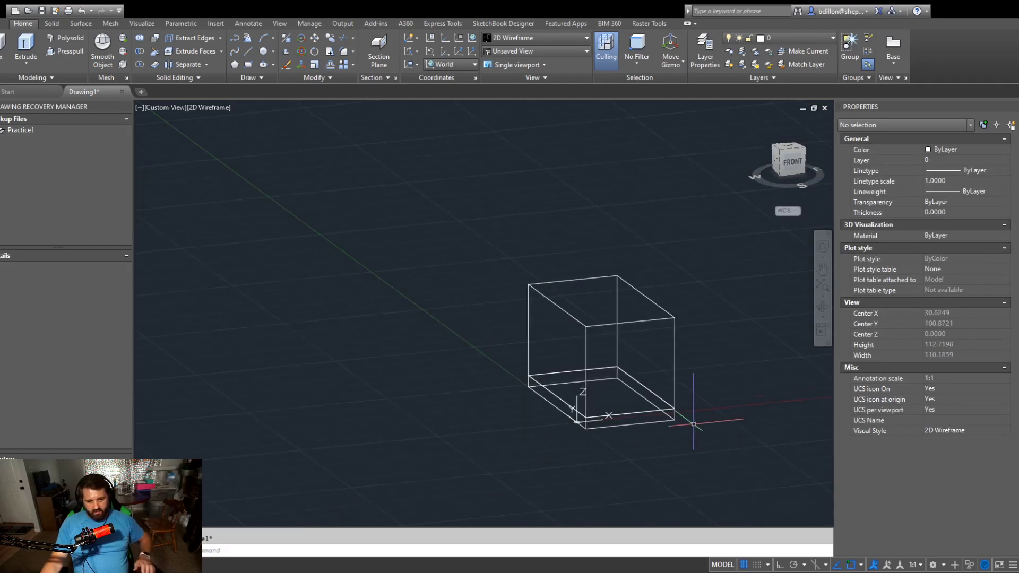
click(456, 217)
click(752, 478)
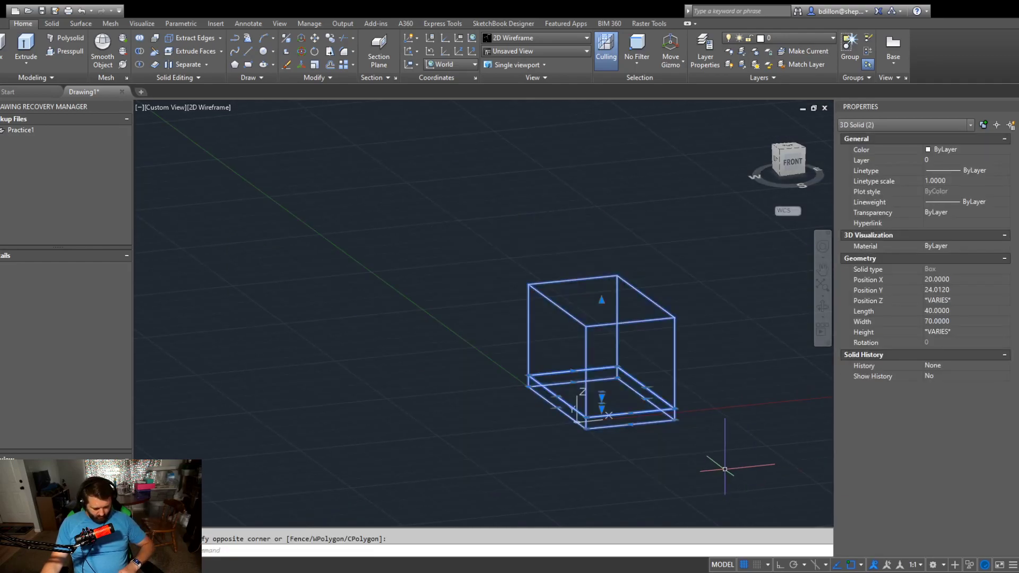
text(m)
key(Return)
scroll(605, 432, up, 6)
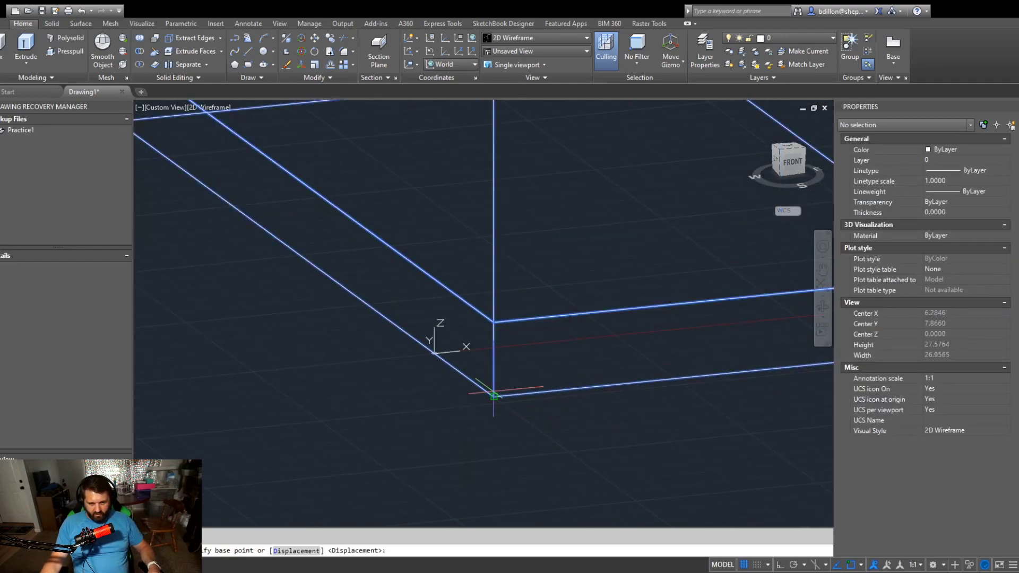
click(409, 396)
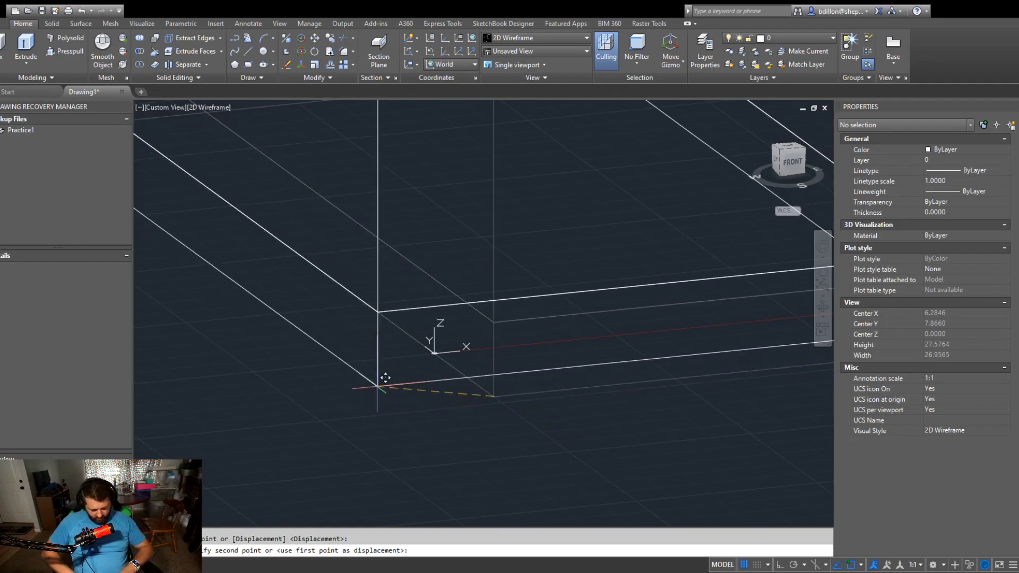
text(0,0,0)
key(Return)
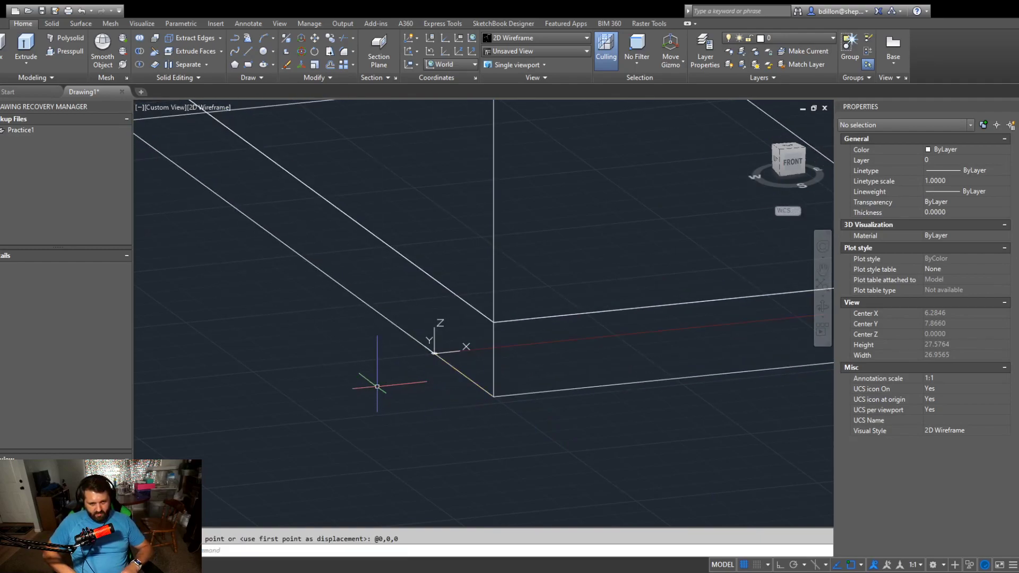
Step: Retry moving both boxes, using their bottom front corner as base point and @0,0,0 as second point
scroll(457, 352, up, 4)
scroll(457, 352, down, 8)
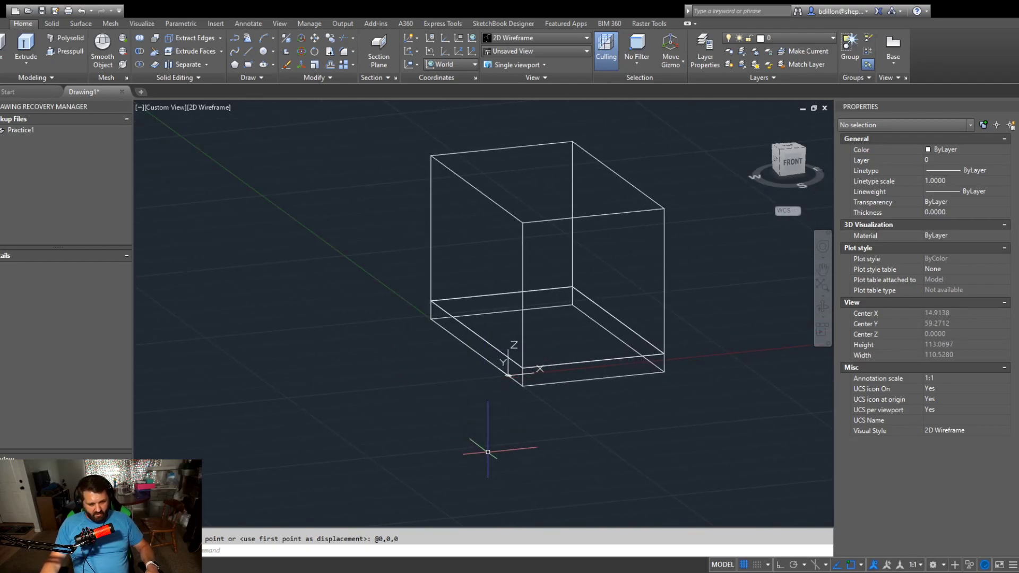
click(573, 348)
click(569, 385)
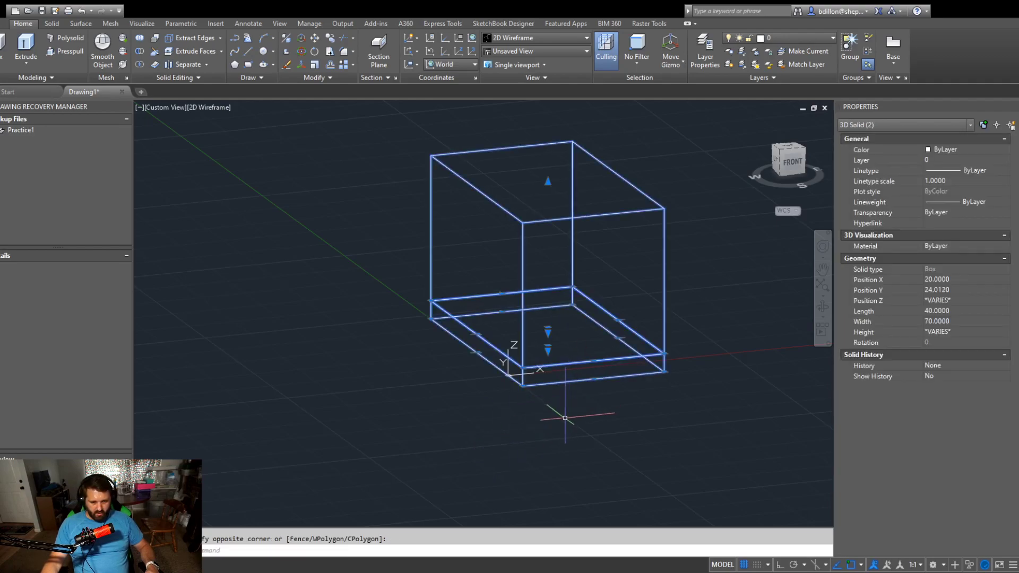
text(m)
key(Return)
click(523, 375)
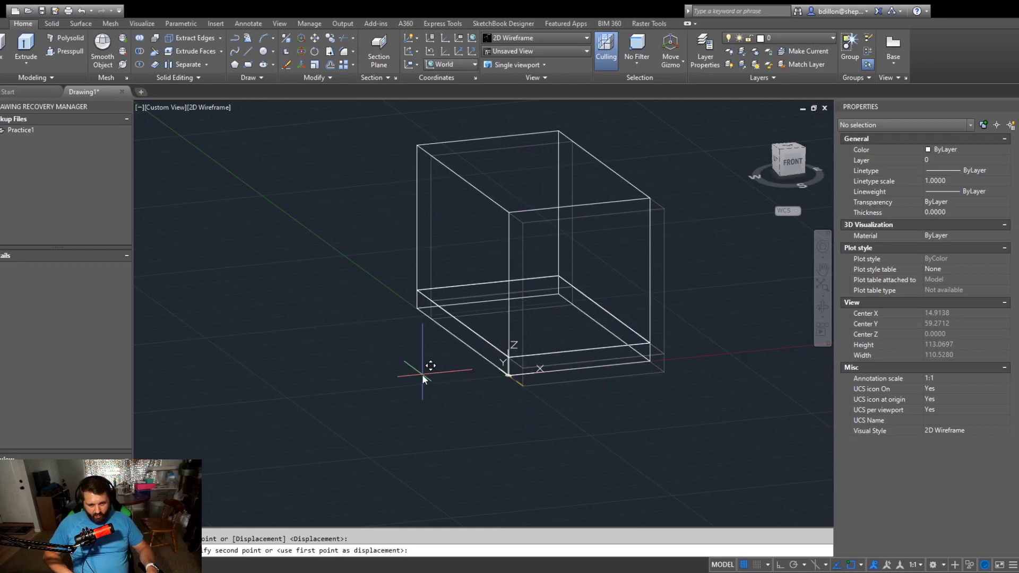
text(@0,0,0)
key(Return)
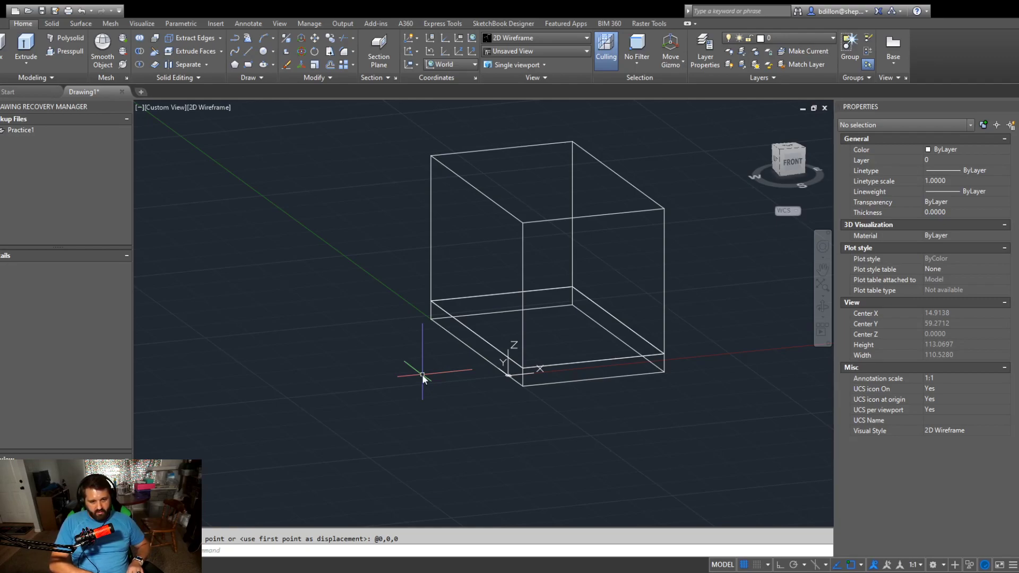
Step: Draw a helper line about 90 units long from the origin along the negative Y direction
key(Return)
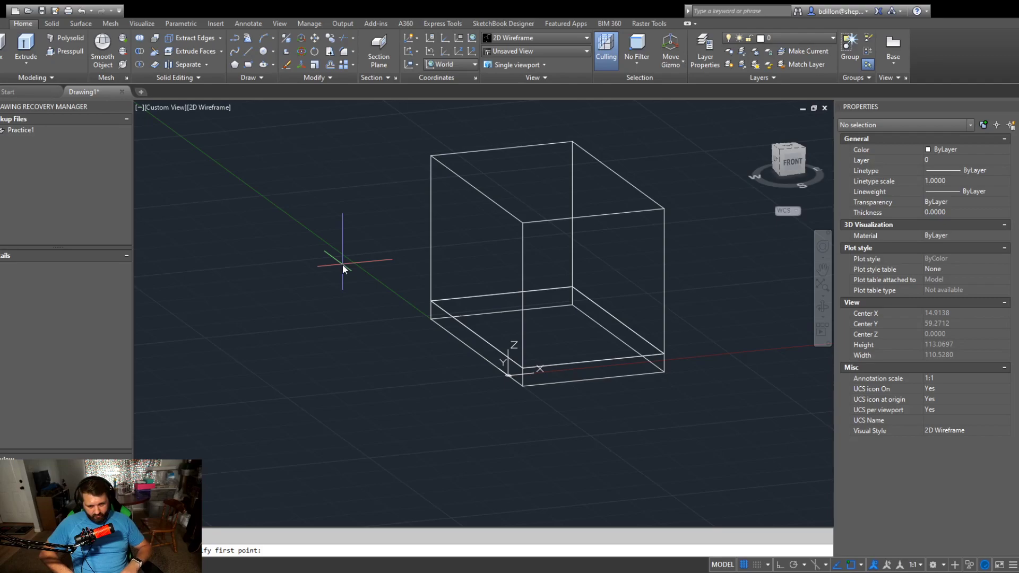
key(Return)
key(shift)
shift+click(668, 458)
key(Escape)
Step: Move both boxes from their bottom front corner onto the helper line's endpoint at the origin
click(655, 401)
click(608, 326)
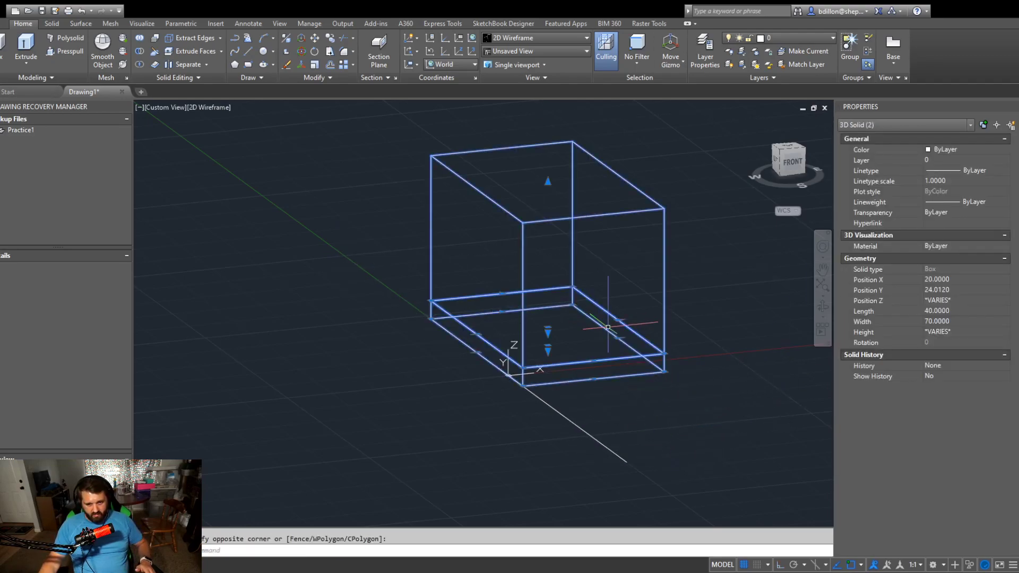
text(m)
key(Return)
click(522, 367)
scroll(520, 370, up, 5)
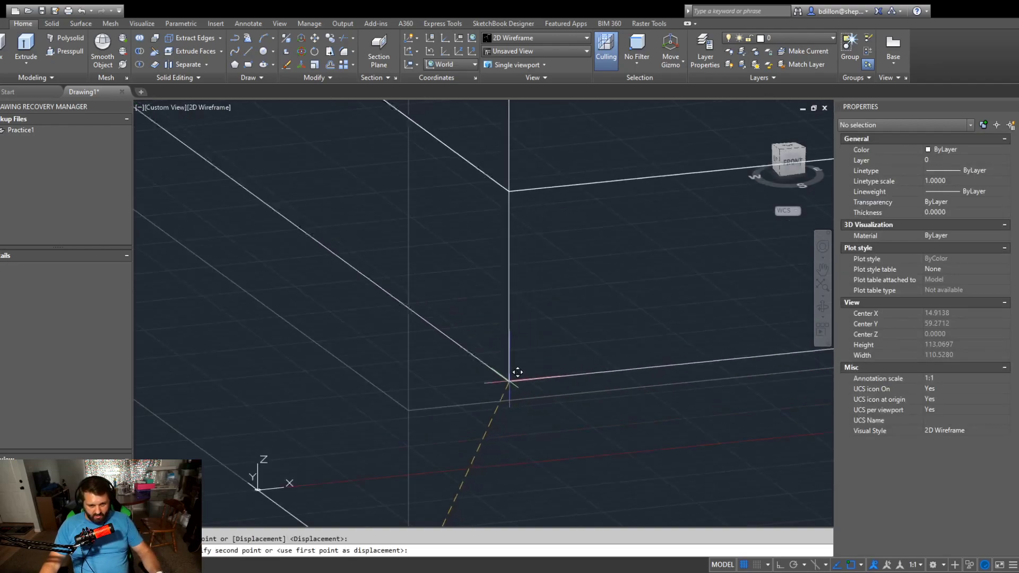
click(258, 488)
scroll(372, 456, down, 3)
scroll(432, 421, up, 3)
Step: Delete the helper line that starts at the origin
click(435, 419)
click(341, 470)
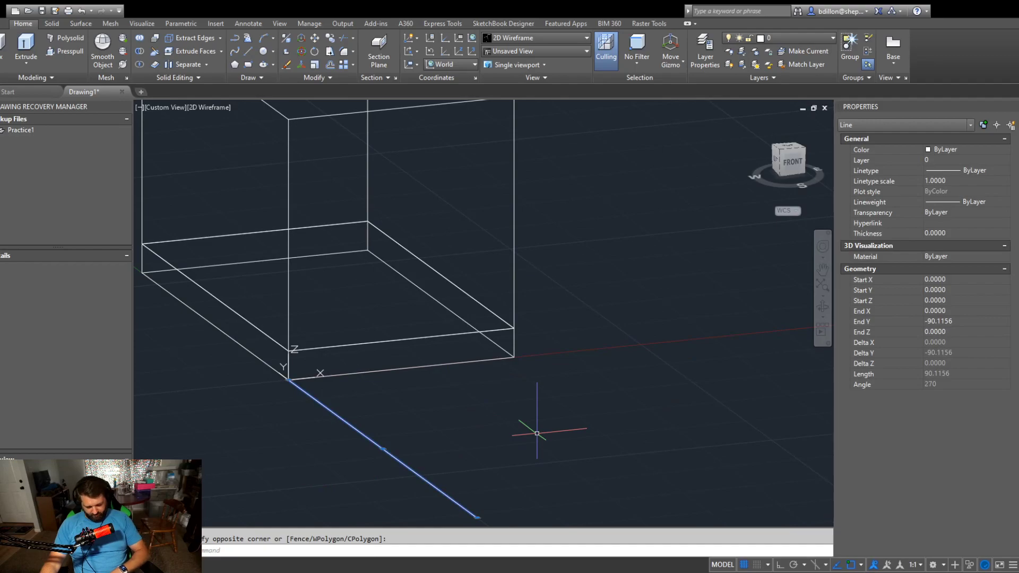
key(Delete)
scroll(565, 437, down, 4)
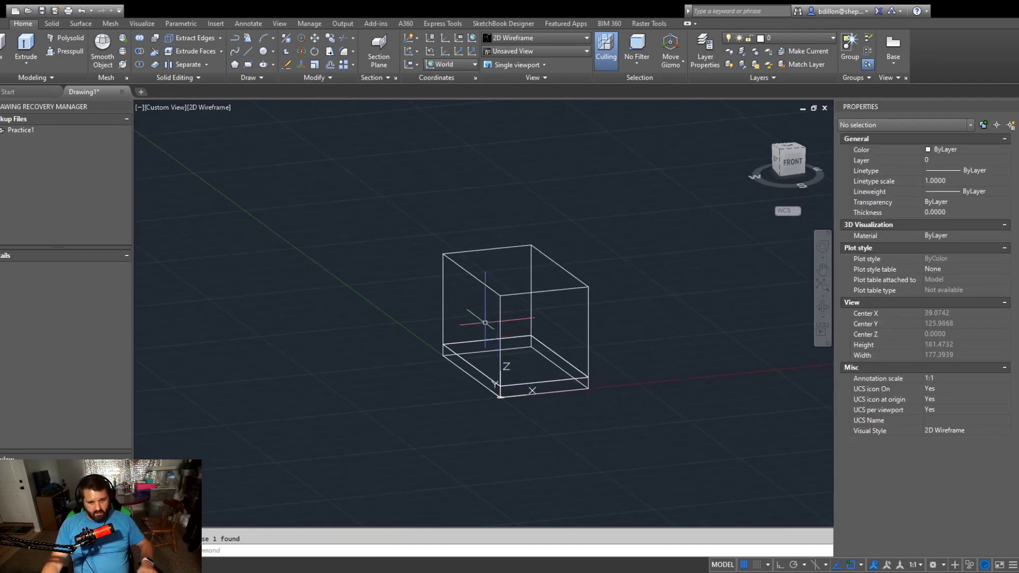
Step: Rotate both boxes to 270 degrees about their bottom corner at the origin, so their long side runs along the X axis
scroll(414, 398, up, 2)
shift+middle_drag(400, 414, 421, 421)
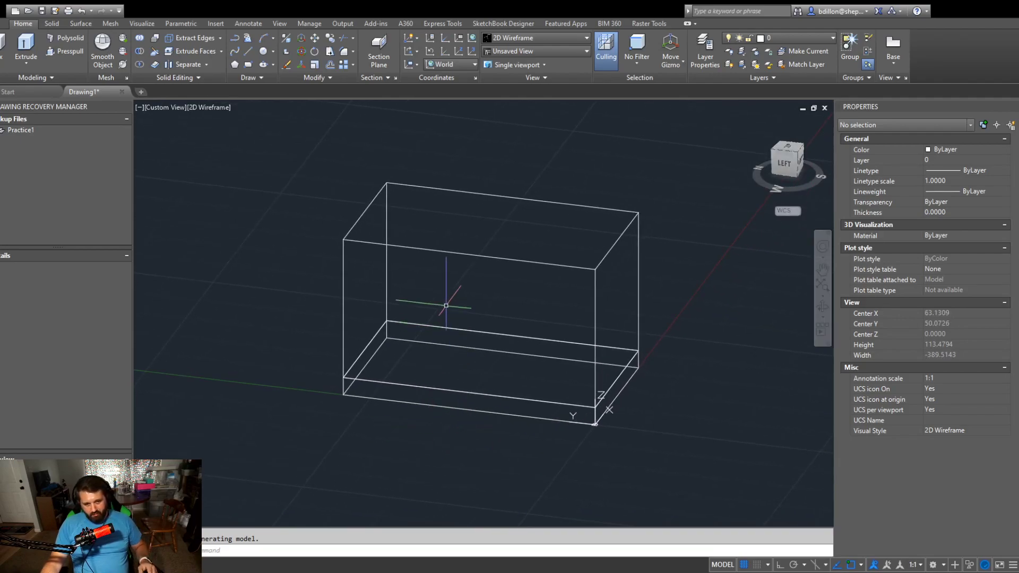
drag(446, 308, 411, 361)
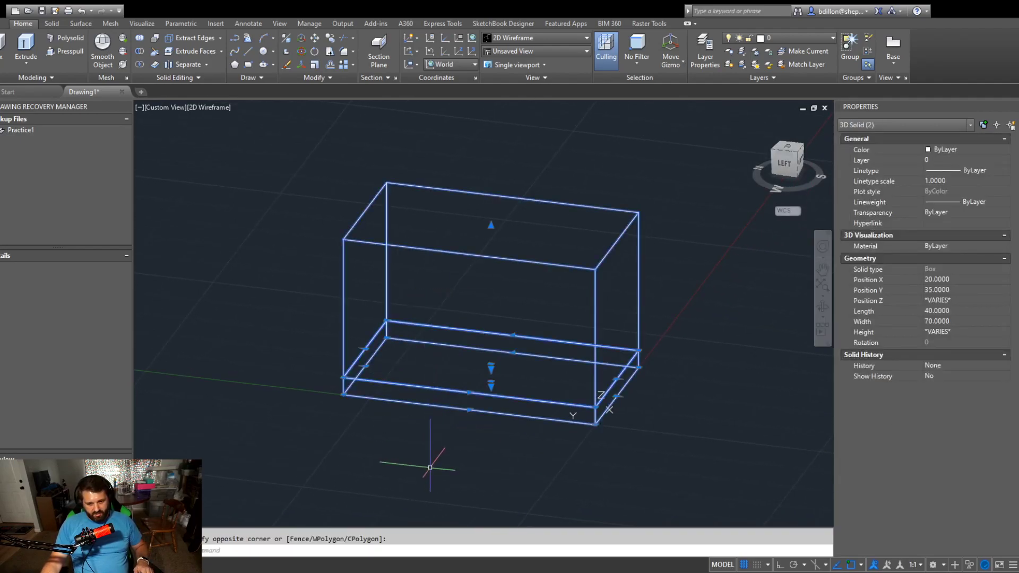
key(Escape)
drag(686, 286, 480, 414)
text(ro)
key(Return)
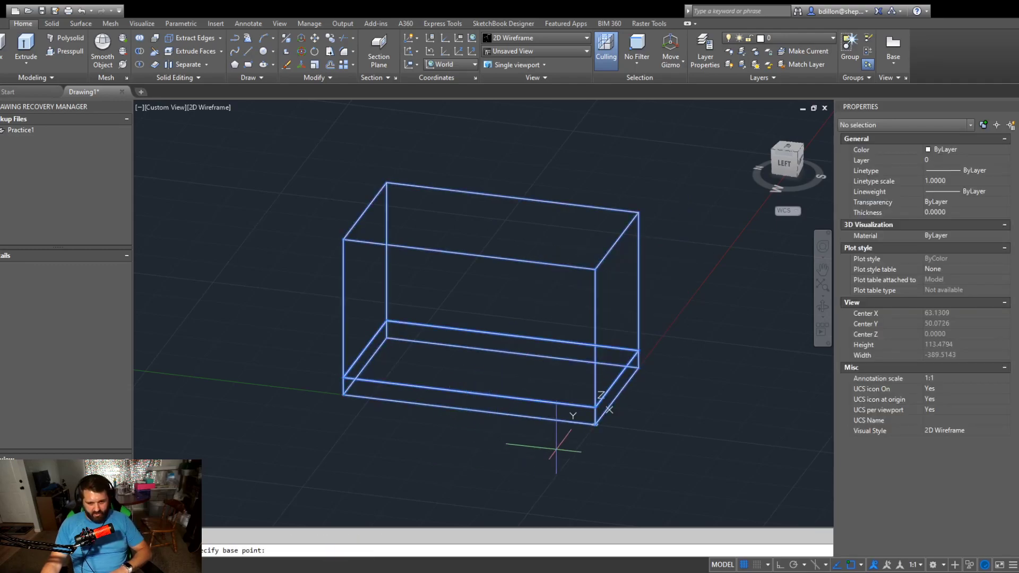
click(596, 424)
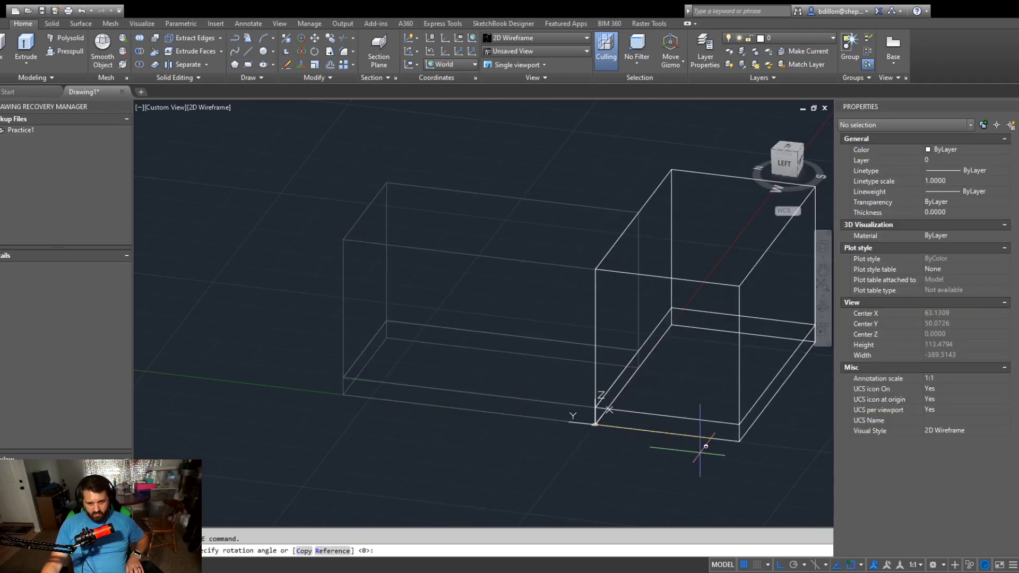
click(691, 430)
Step: Move both rotated boxes along Y so that their nearest free bottom corner sits on the origin
drag(685, 408, 667, 478)
text(m)
key(Return)
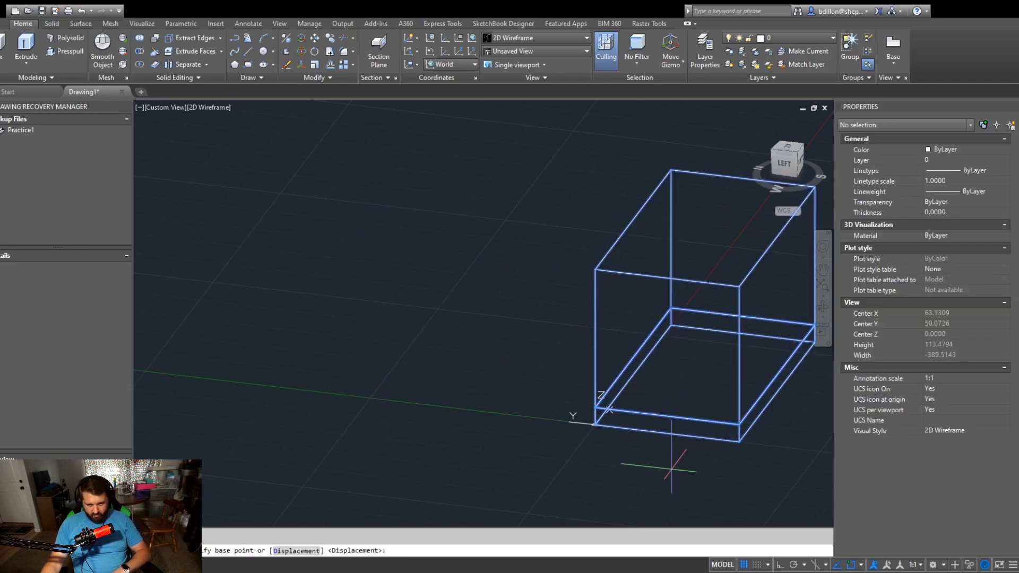
click(740, 440)
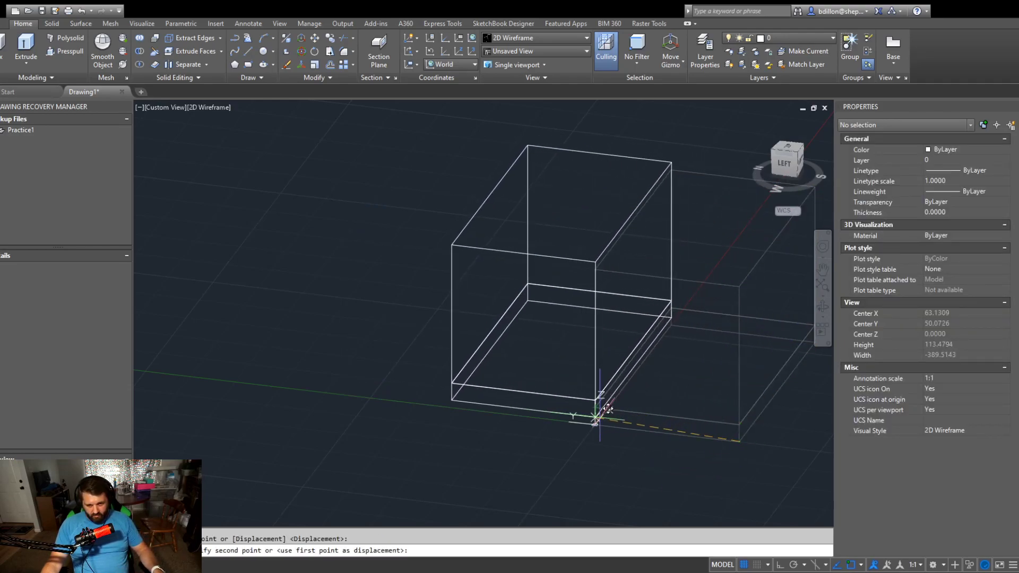
scroll(596, 410, up, 6)
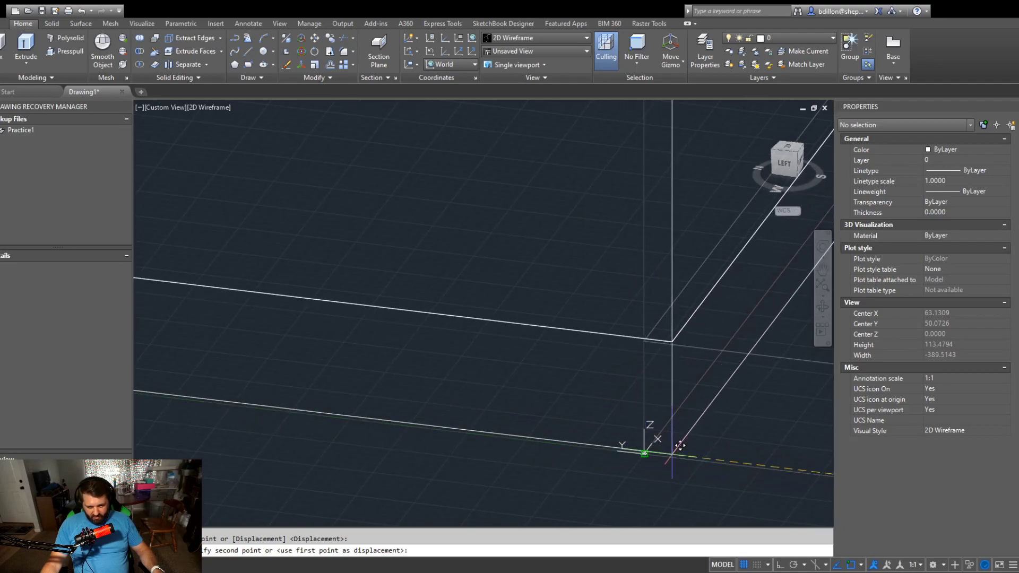
click(681, 446)
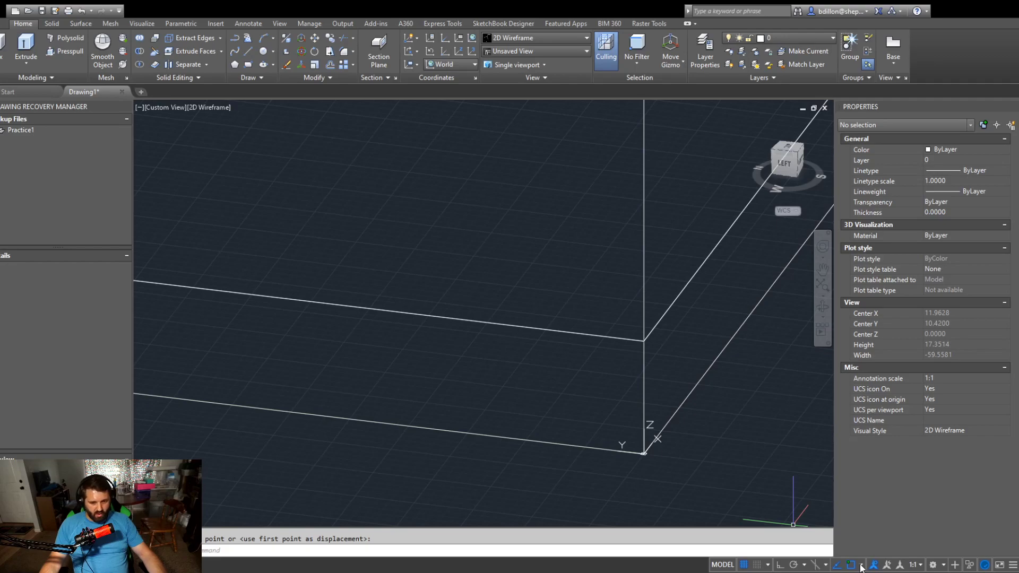
Step: Examine the rotated boxes' alignment with the origin and axes from the front, including the lower box's geometry properties
click(641, 343)
click(618, 378)
key(Escape)
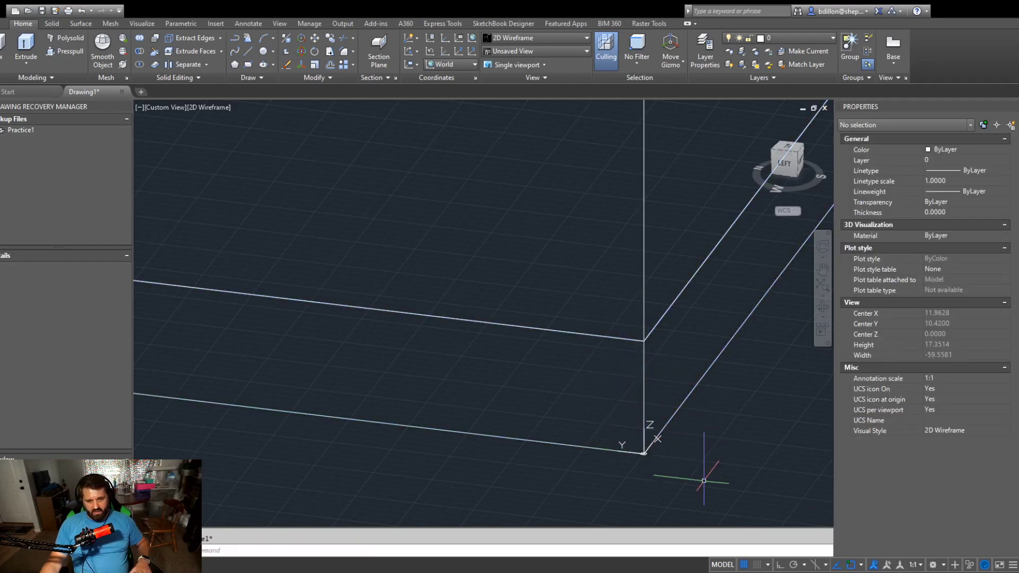
scroll(717, 285, down, 4)
shift+middle_drag(643, 483, 478, 484)
click(477, 486)
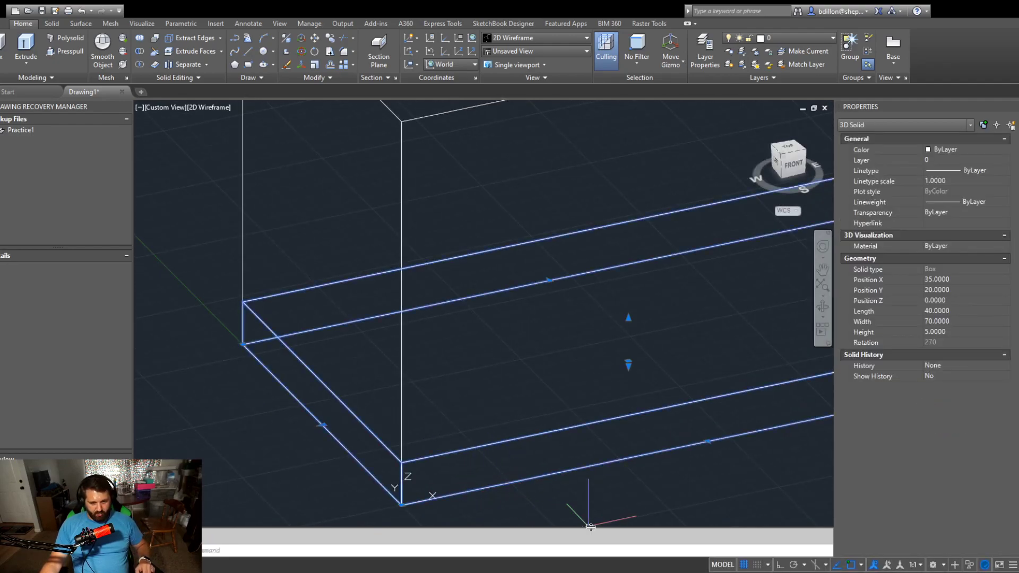
click(600, 491)
key(Escape)
scroll(603, 493, down, 2)
scroll(603, 493, up, 2)
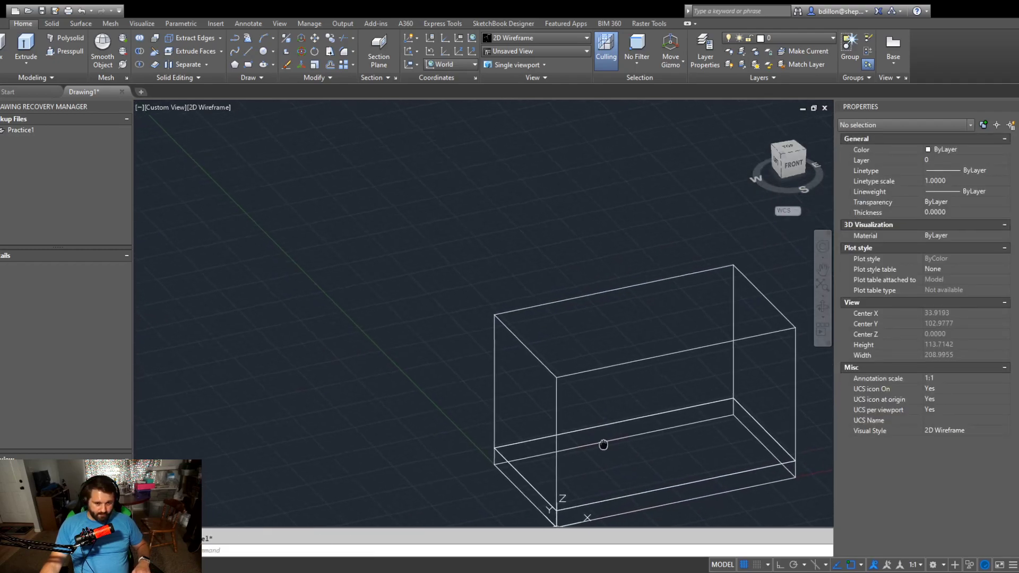
click(563, 377)
key(Escape)
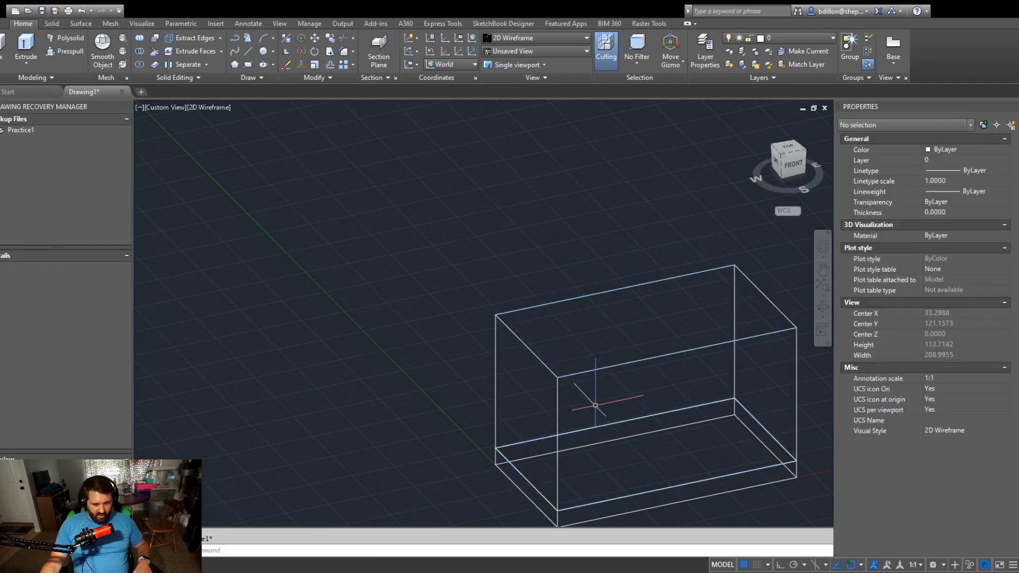
middle_drag(603, 448, 553, 409)
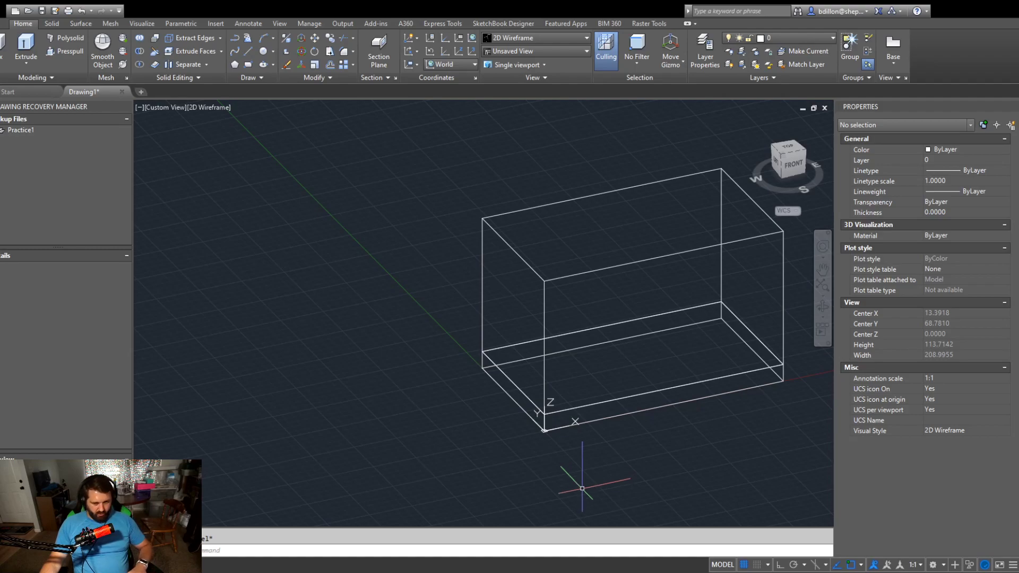
Step: Toggle object snap and inspect the upper box's geometry properties
key(F3)
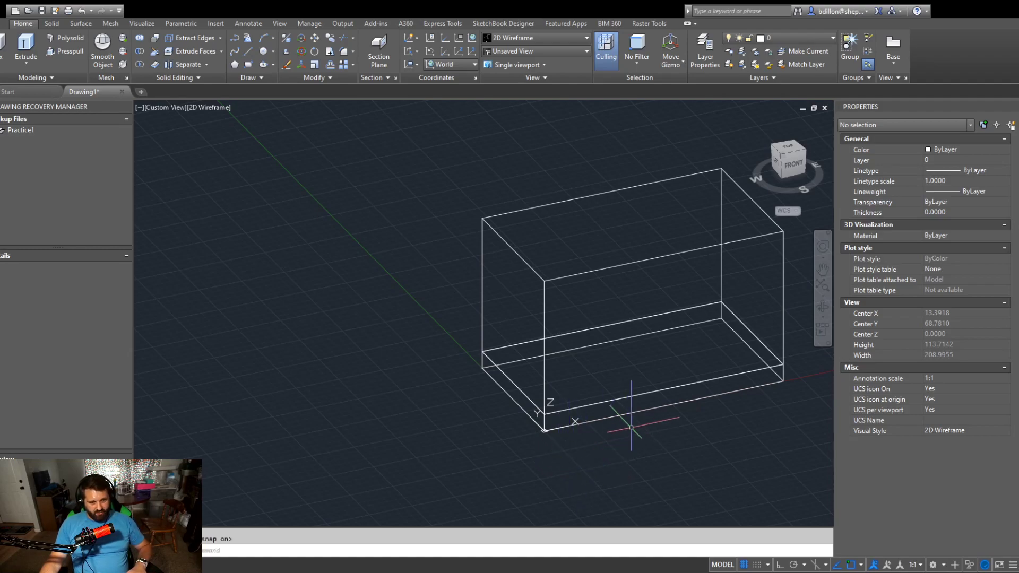
middle_drag(705, 432, 511, 441)
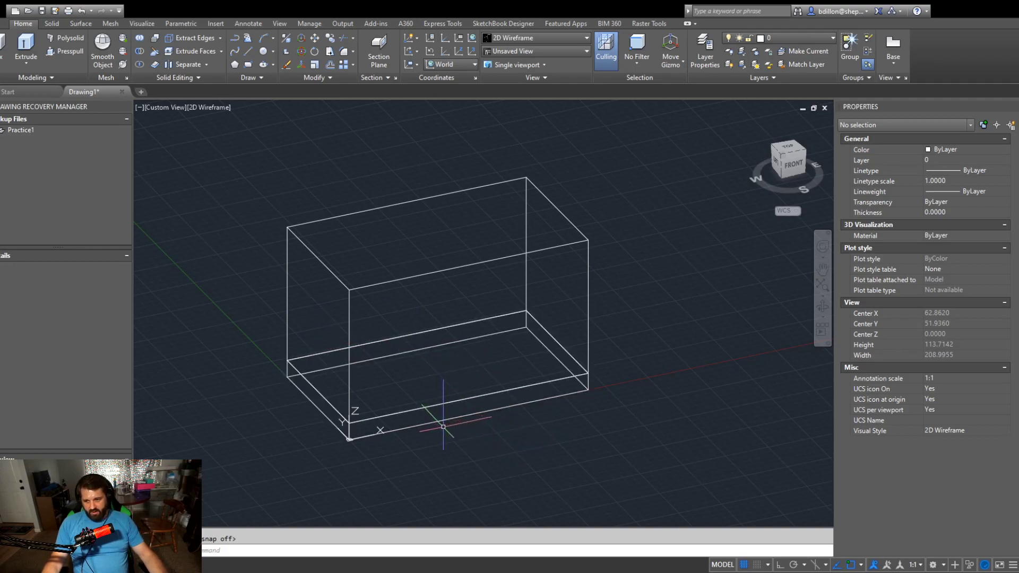
click(383, 492)
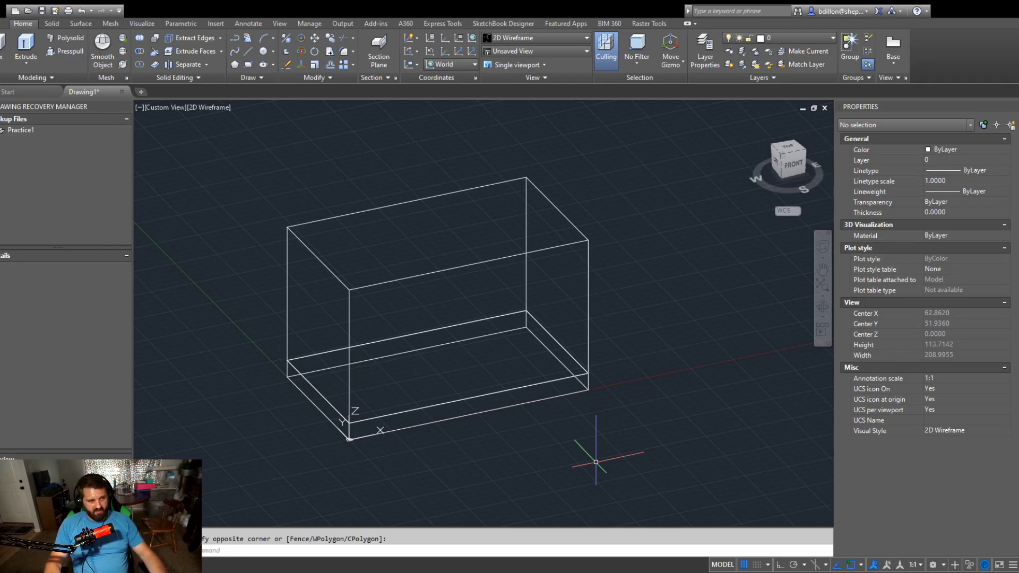
click(653, 221)
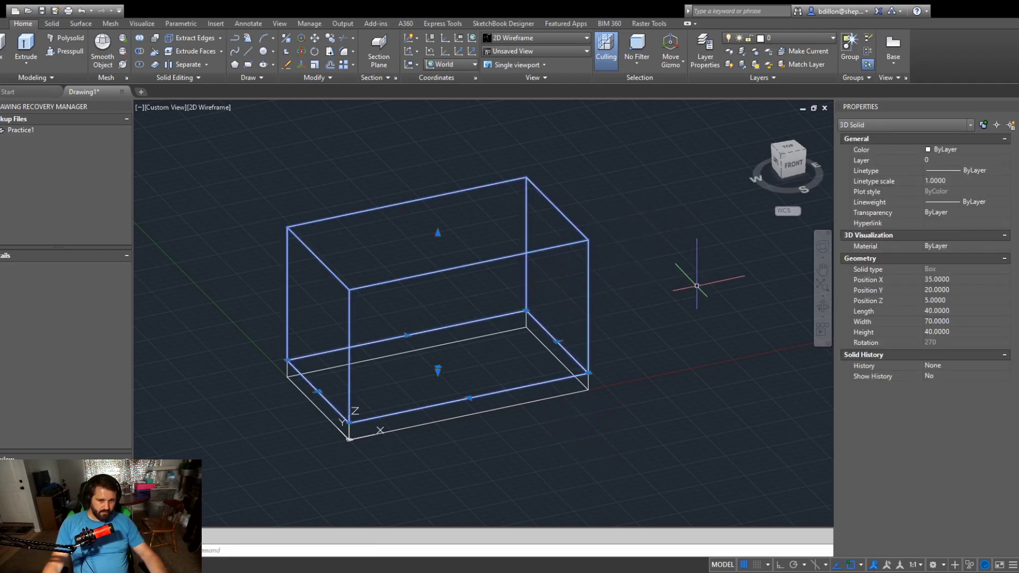
key(Escape)
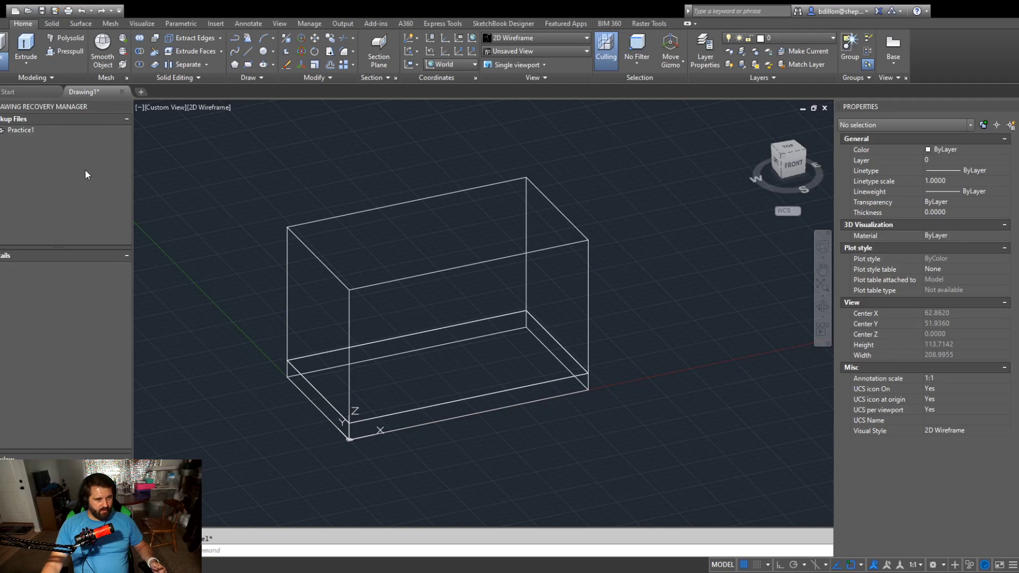
Step: Create a wedge from the midpoint of the upper box's top back edge to its top front right corner, 20 high
click(5, 197)
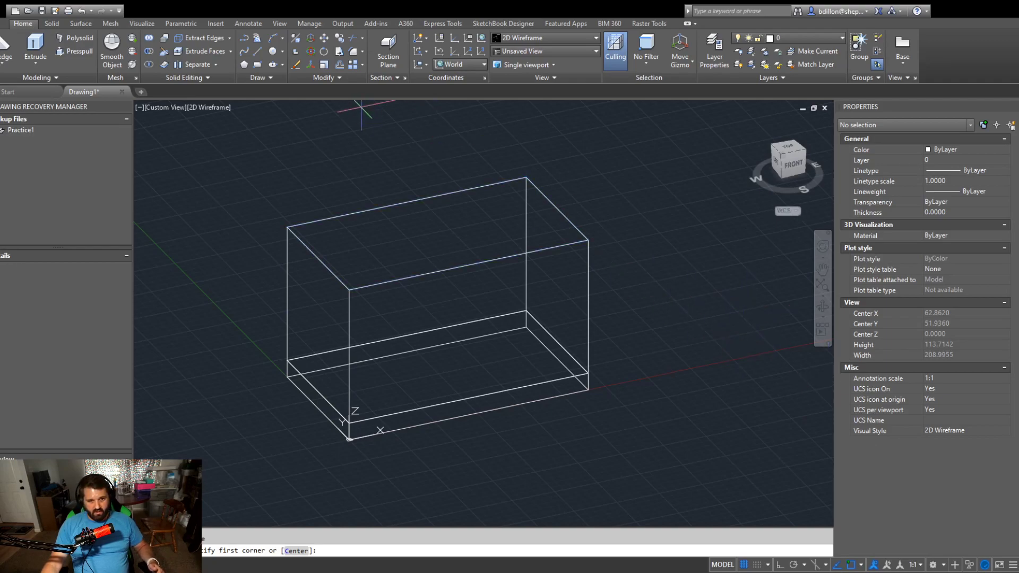
click(416, 200)
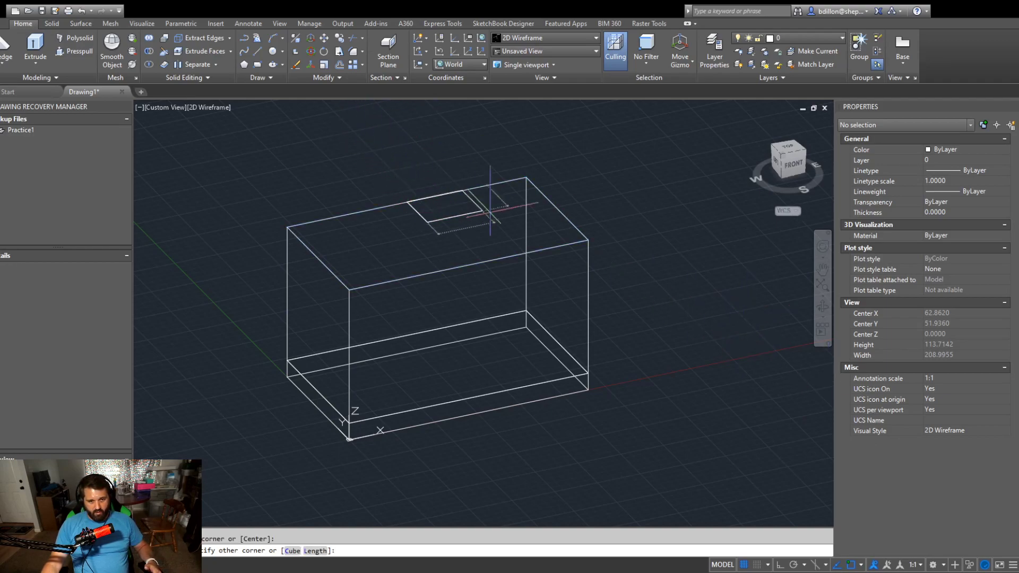
click(585, 237)
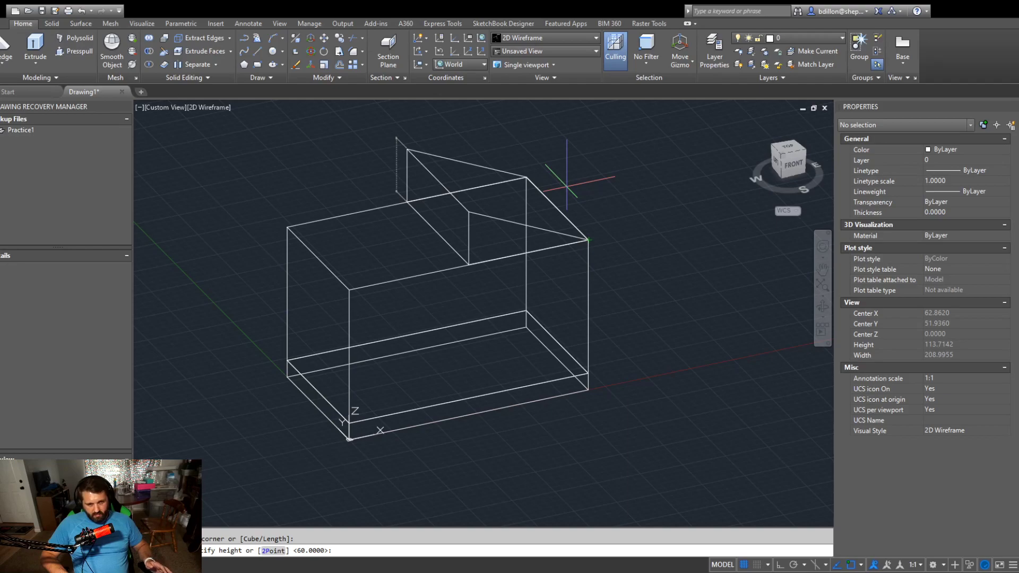
text(20)
key(Return)
Step: Set the height of the wedge on top of the upper box to 15
shift+middle_drag(663, 321, 635, 289)
click(472, 172)
click(662, 245)
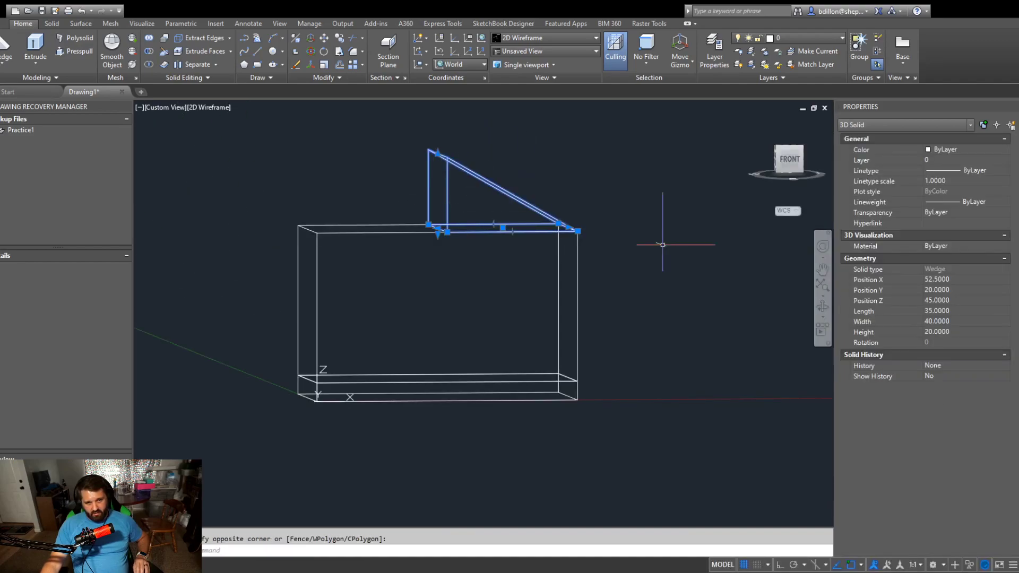
click(968, 332)
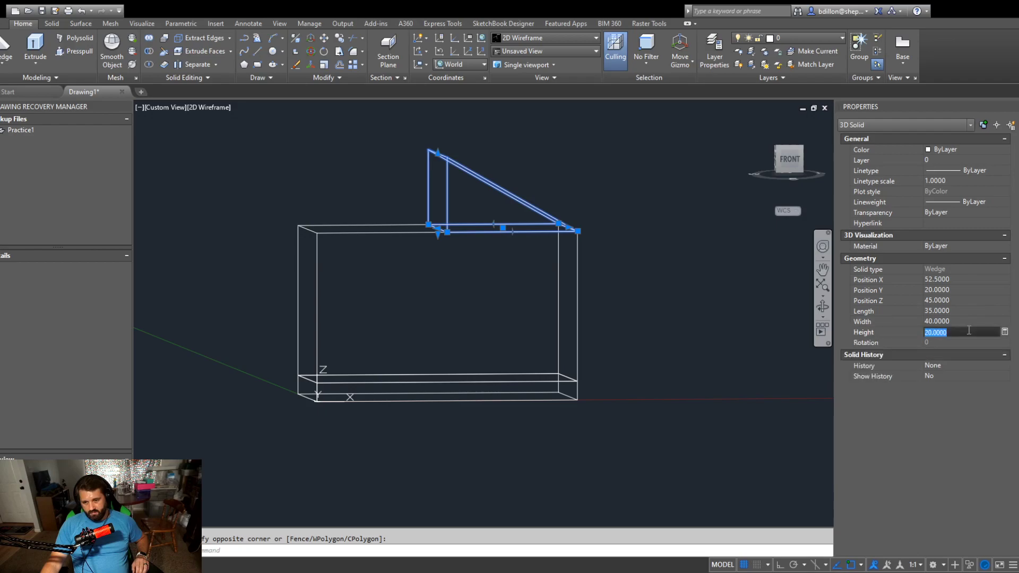
key(Escape)
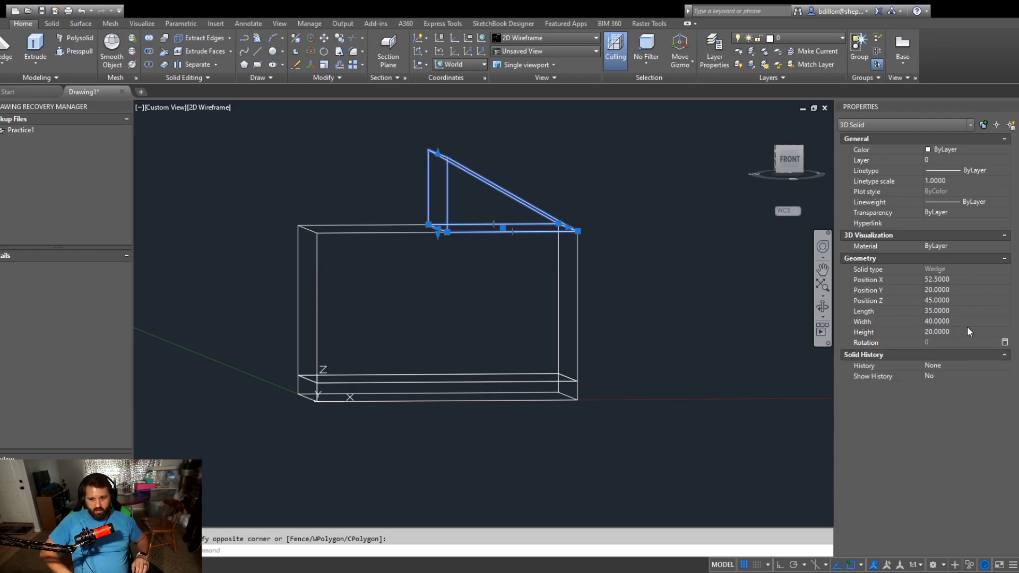
click(977, 332)
text(15)
key(Return)
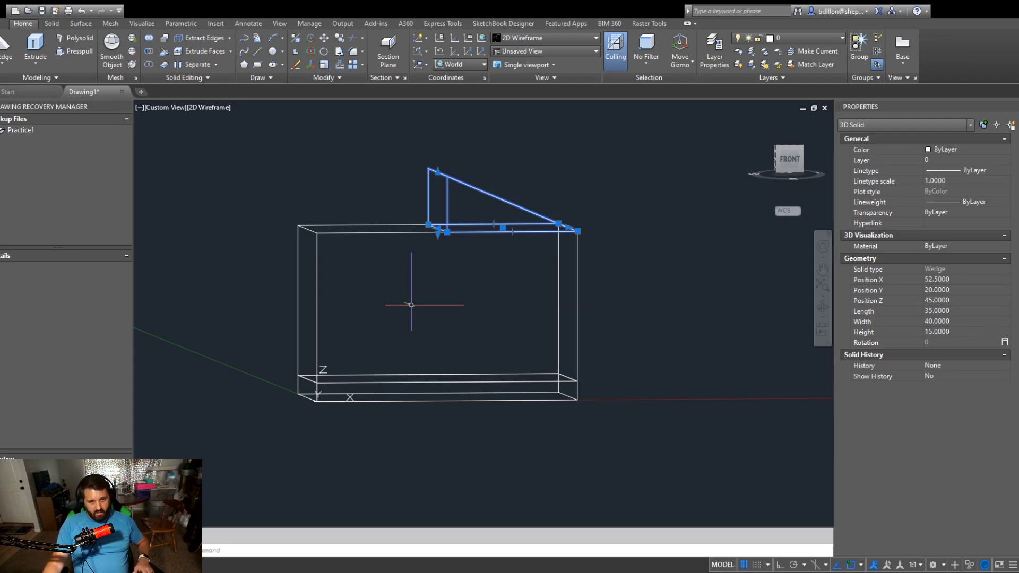
key(Escape)
mouse_move(657, 365)
shift+middle_down()
mouse_move(632, 362)
mouse_move(650, 369)
shift+middle_up()
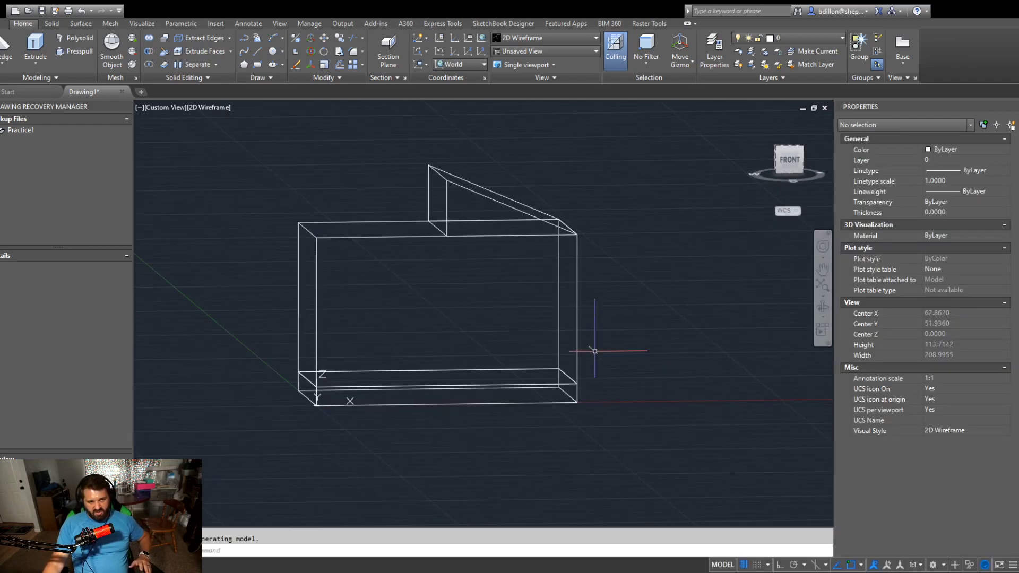
Step: Extend the wedge 5 outward from the thin end in top view, with object snap off
click(489, 190)
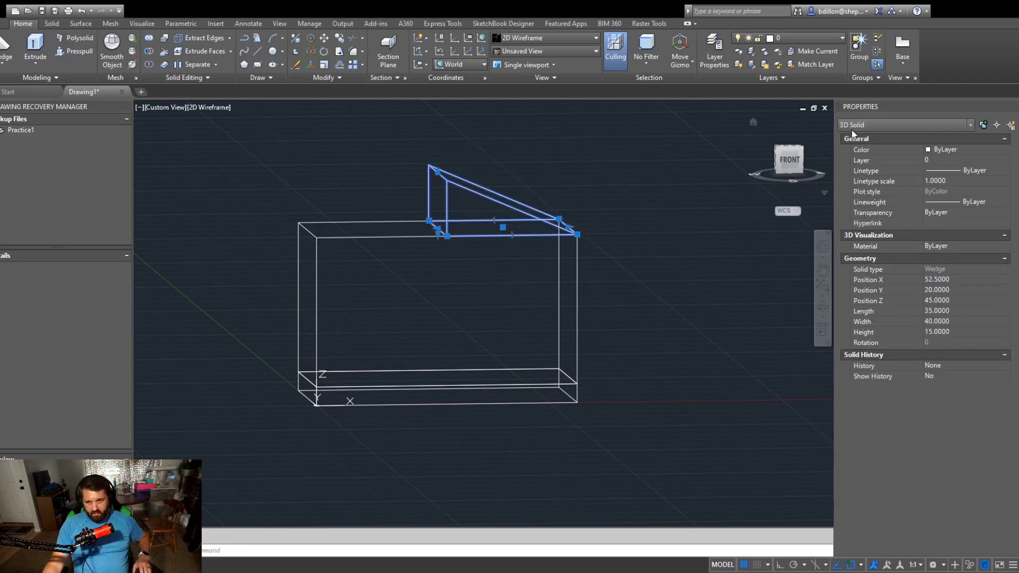
shift+middle_drag(710, 170, 682, 228)
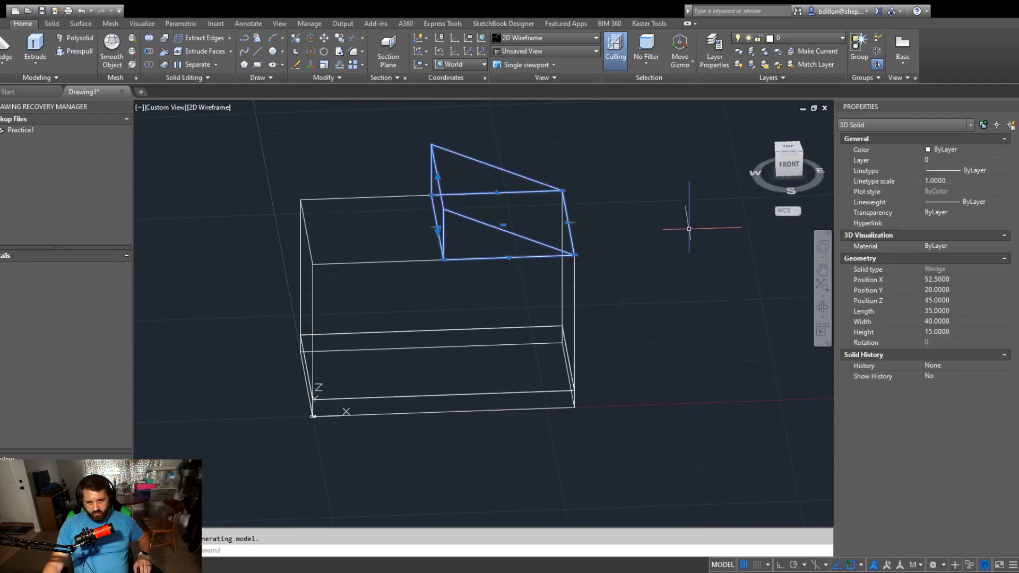
click(789, 149)
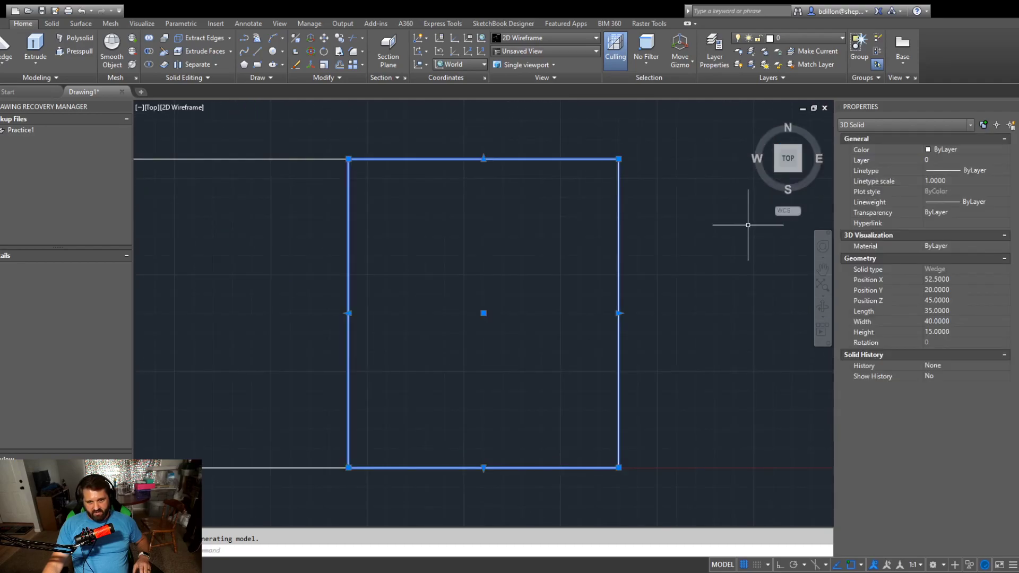
click(619, 313)
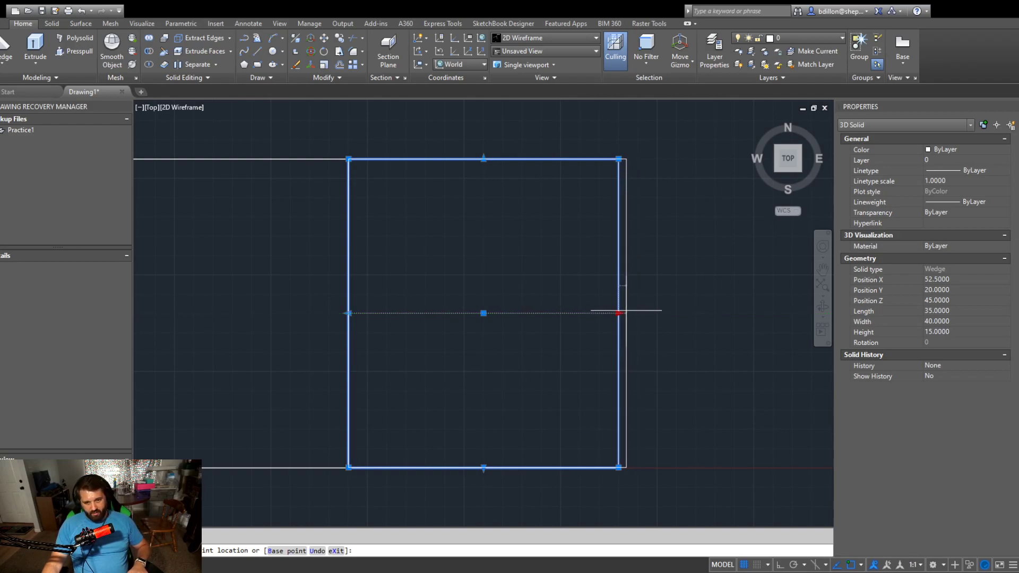
key(F3)
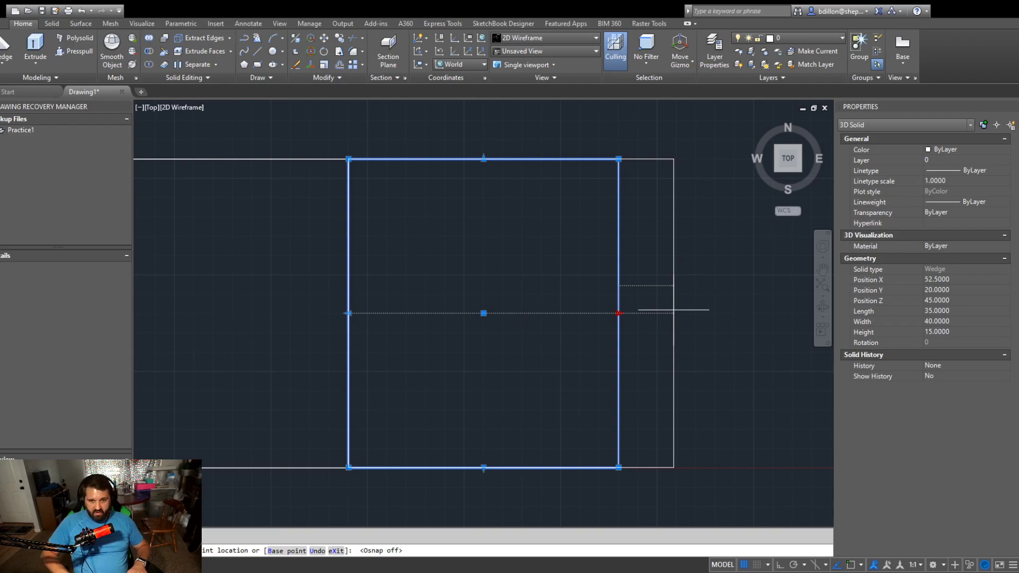
text(5)
key(Return)
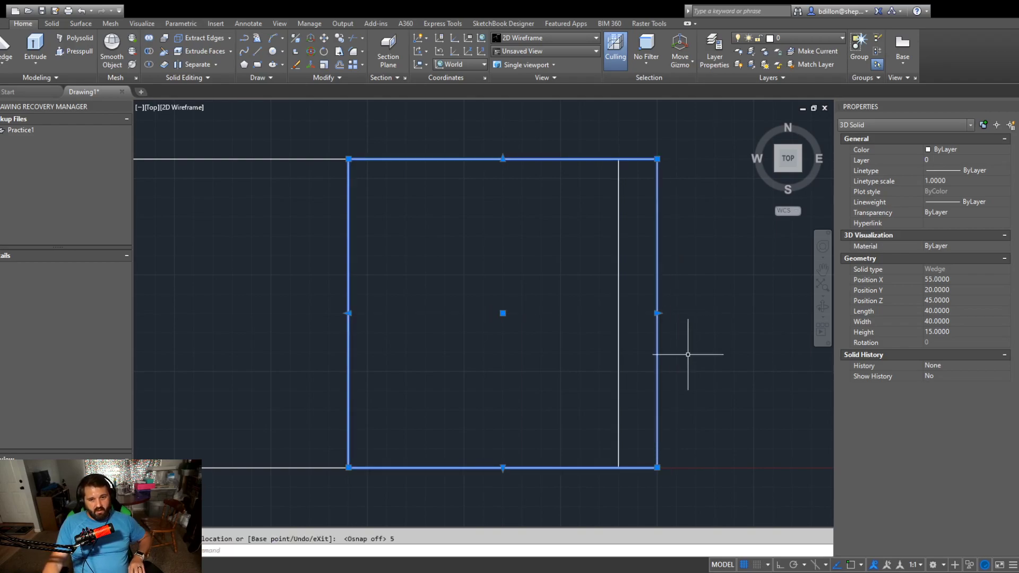
Step: Shorten the wedge by 3 at the thin end in top view, for a length of 37
shift+middle_drag(701, 398, 717, 255)
middle_drag(701, 346, 688, 211)
middle_drag(668, 330, 649, 289)
scroll(648, 289, down, 3)
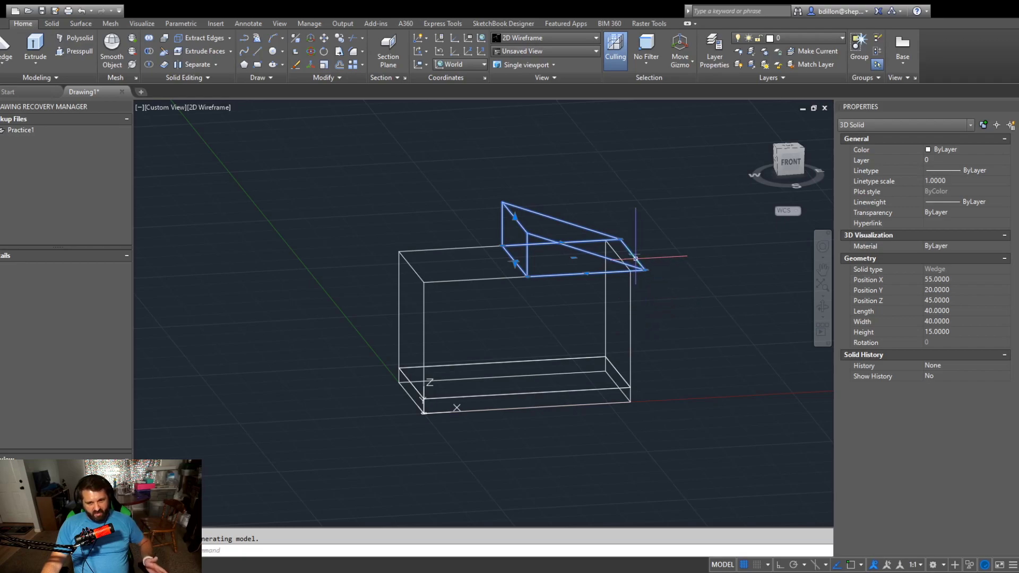
click(785, 150)
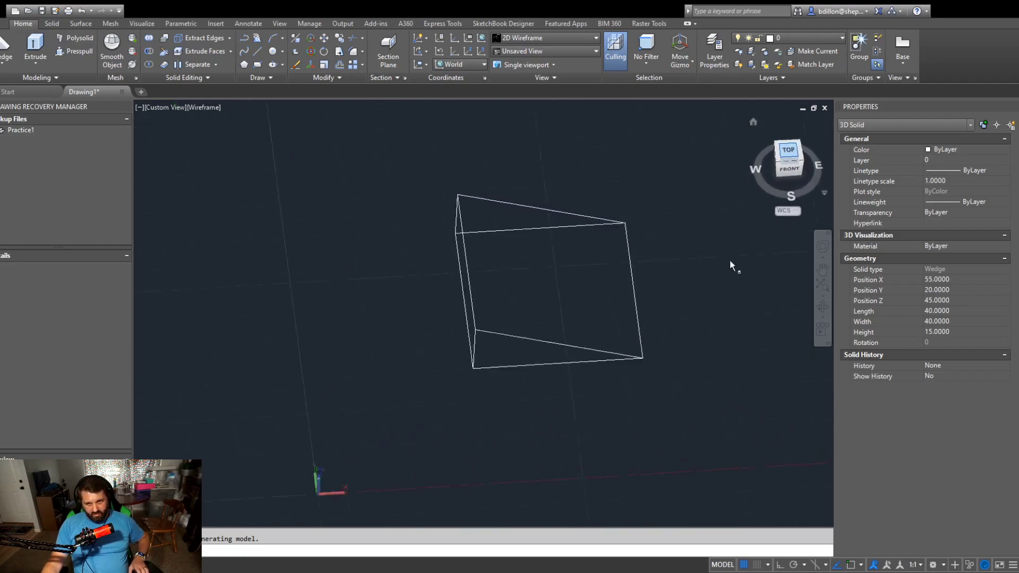
click(629, 313)
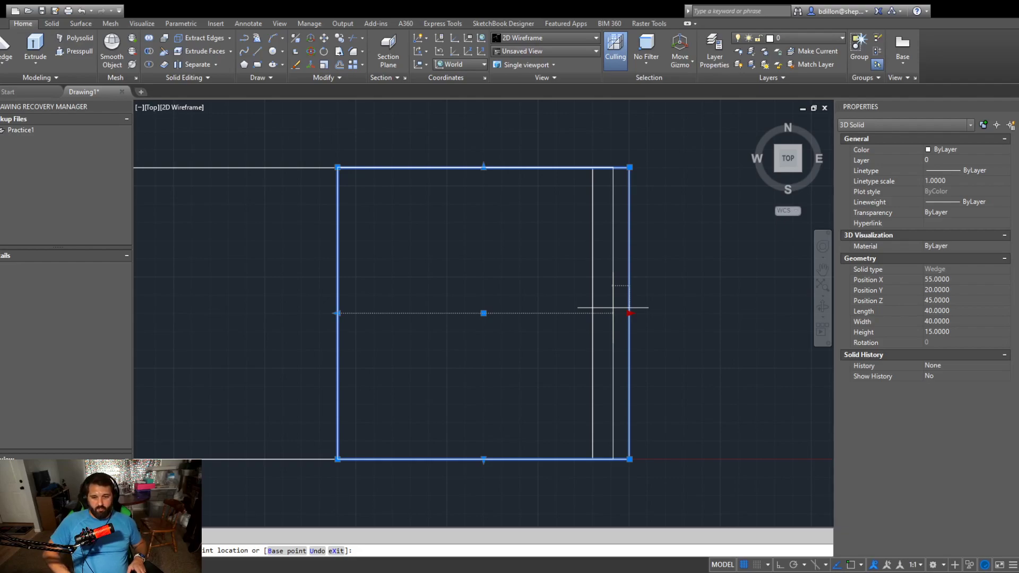
text(3)
key(Return)
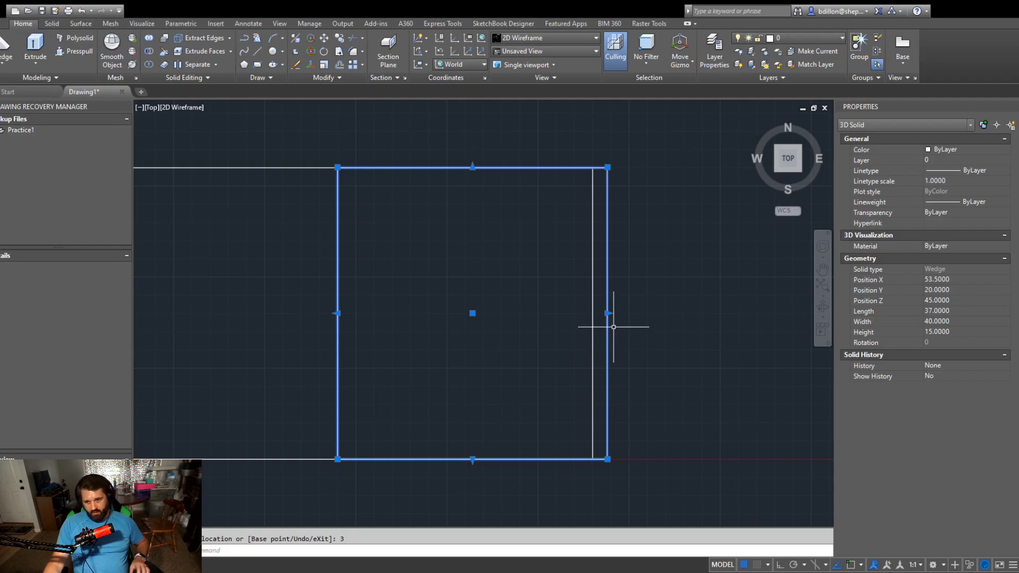
Step: Set the wedge's width to 44 so it overhangs the upper box at the front and back
click(954, 319)
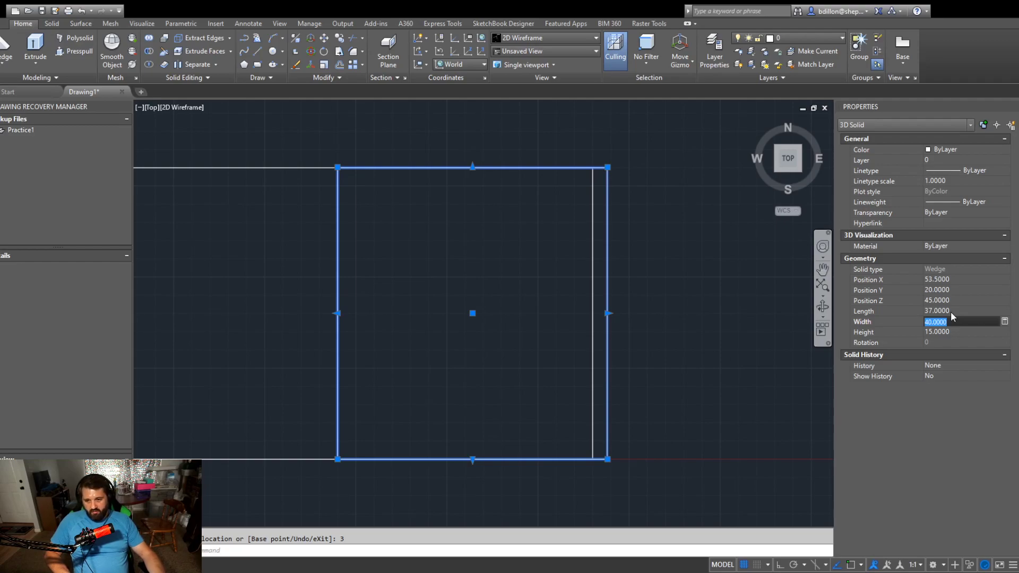
key(Tab)
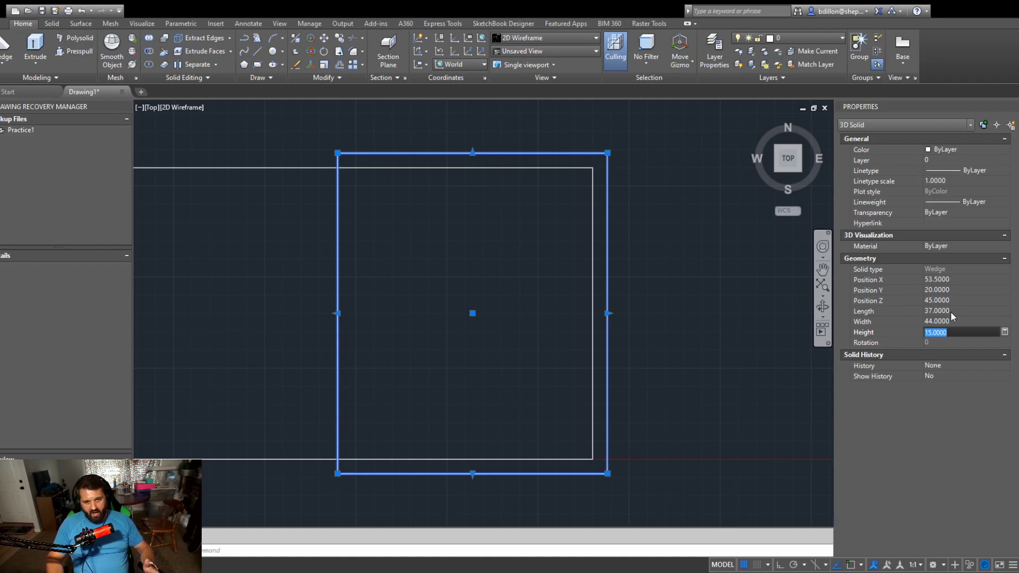
click(712, 367)
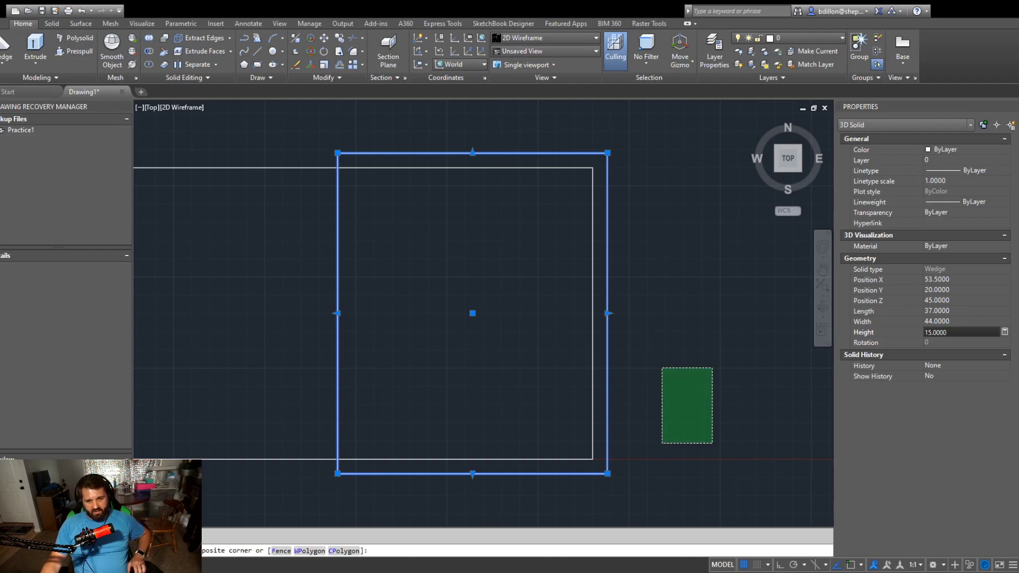
click(662, 450)
shift+middle_drag(662, 451, 698, 400)
scroll(682, 467, up, 6)
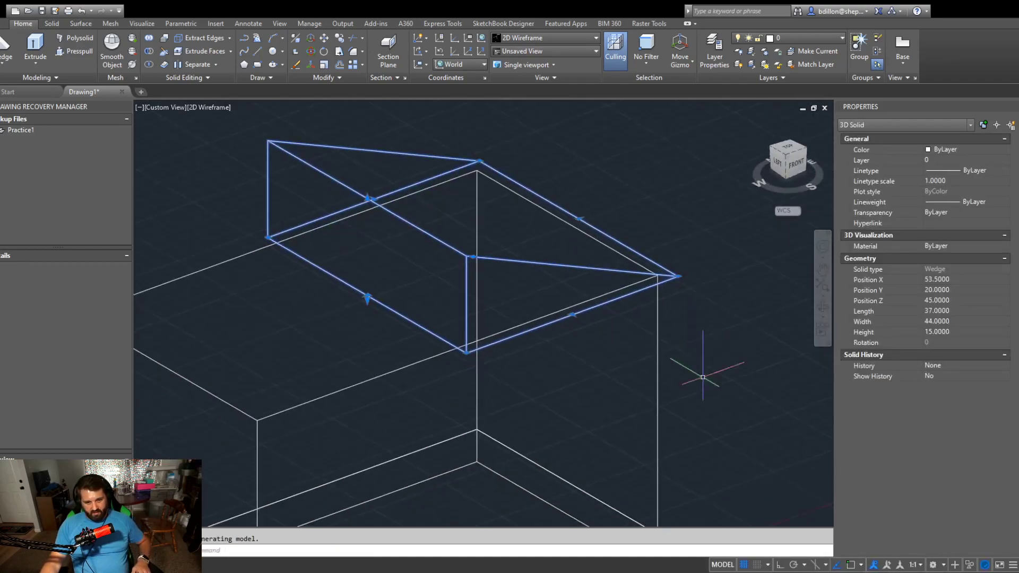
middle_drag(738, 477, 735, 385)
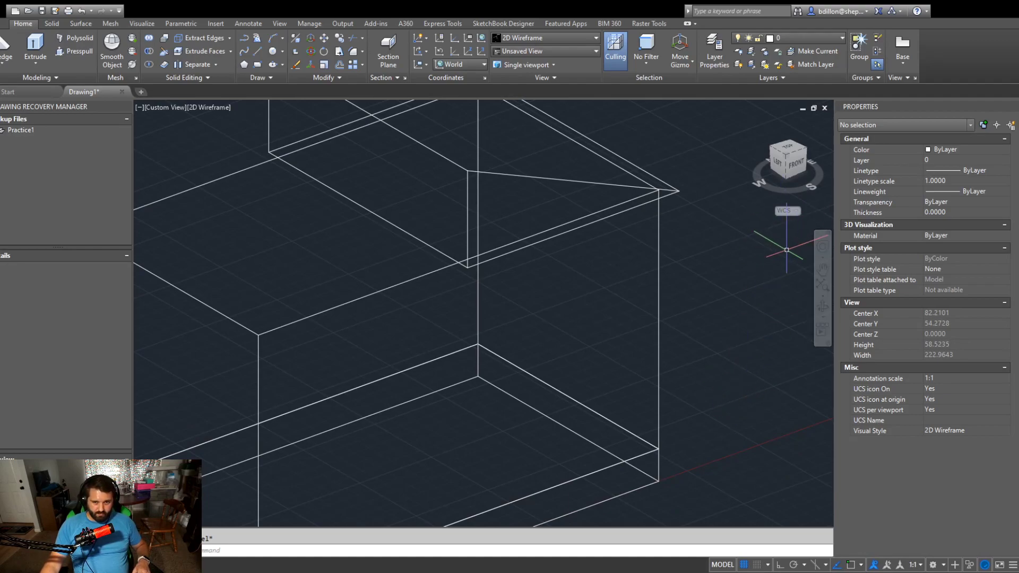
shift+middle_drag(690, 281, 710, 297)
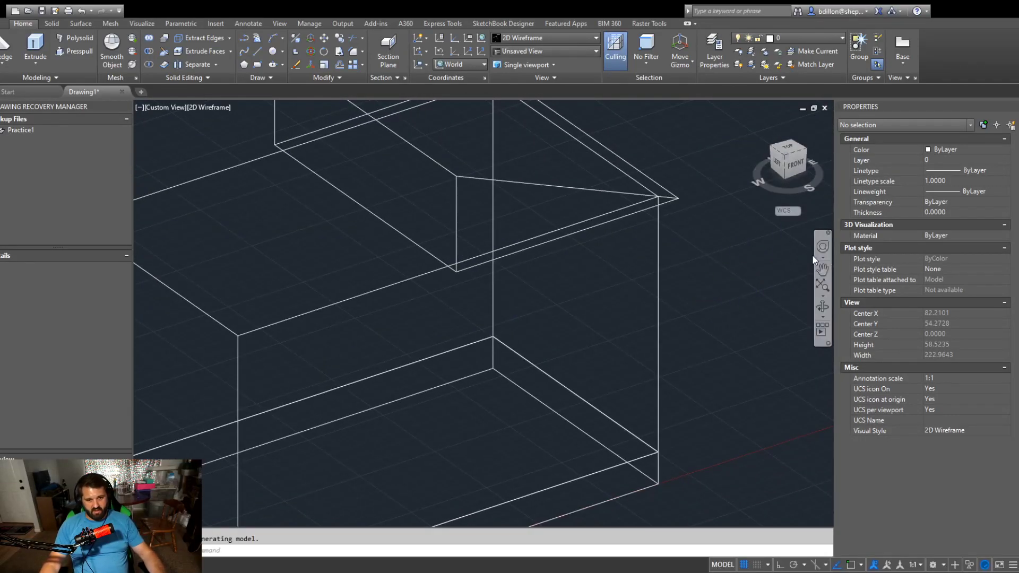
click(522, 183)
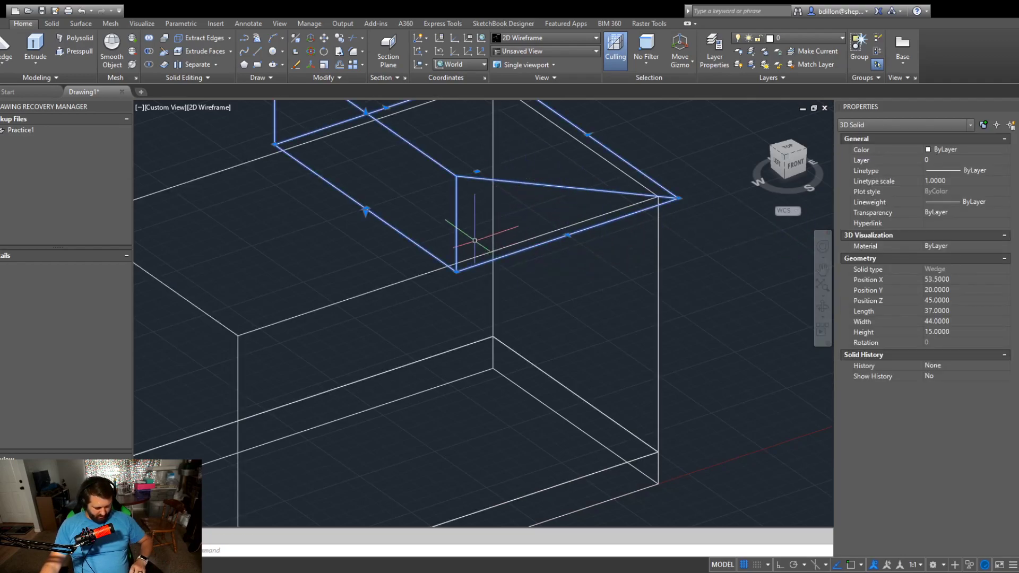
text(c)
key(Return)
click(450, 320)
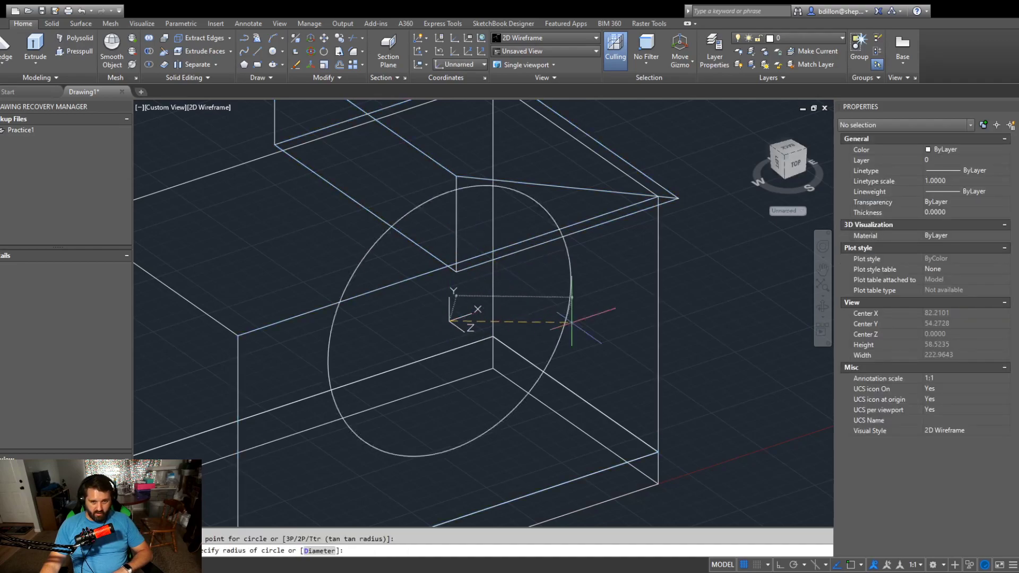
key(Escape)
Step: Turn object snap on and paste a copy of the wedge in empty space beside the model
click(462, 200)
click(409, 221)
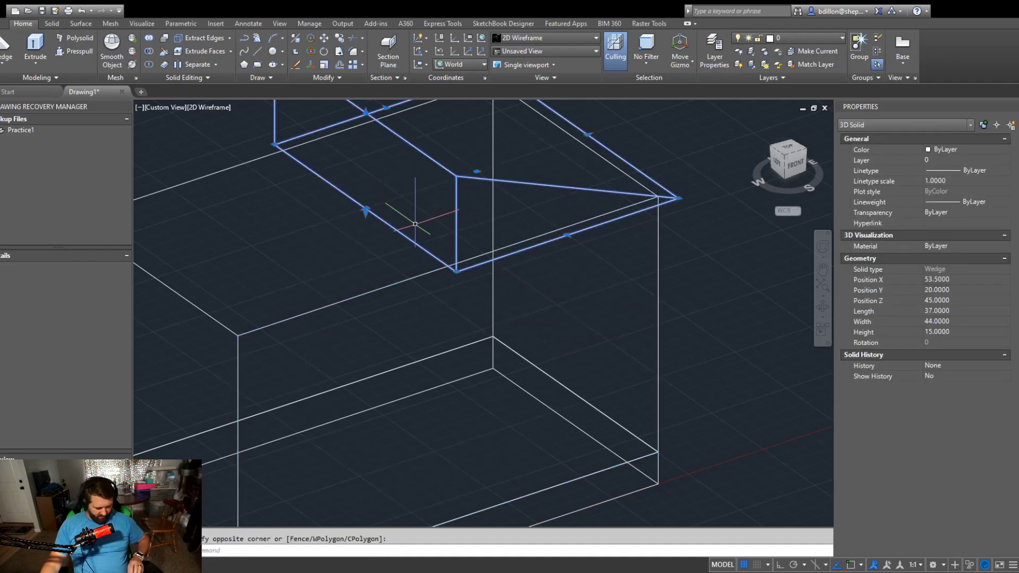
key(F3)
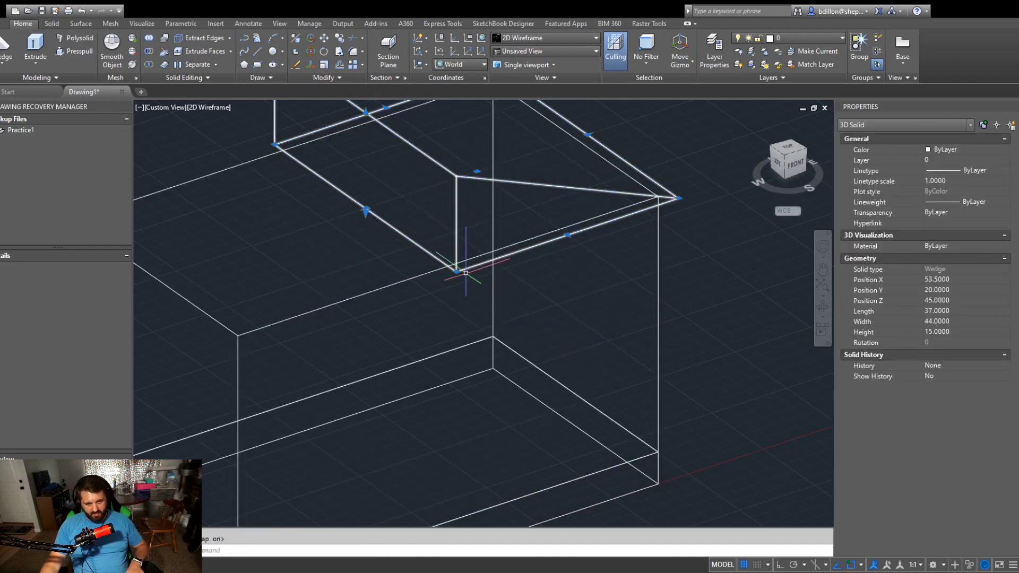
key(ctrl+c)
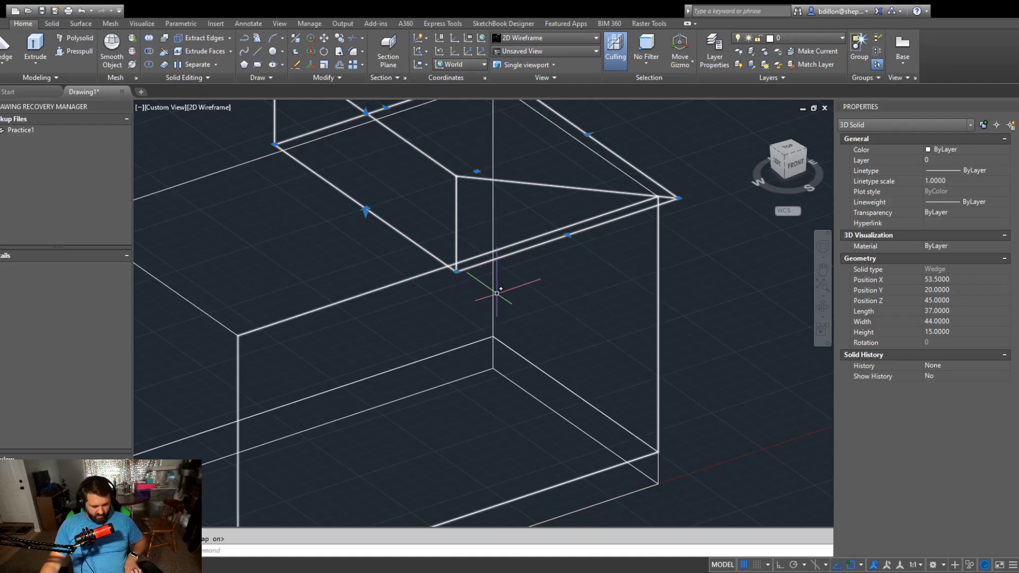
key(ctrl+v)
scroll(607, 304, down, 5)
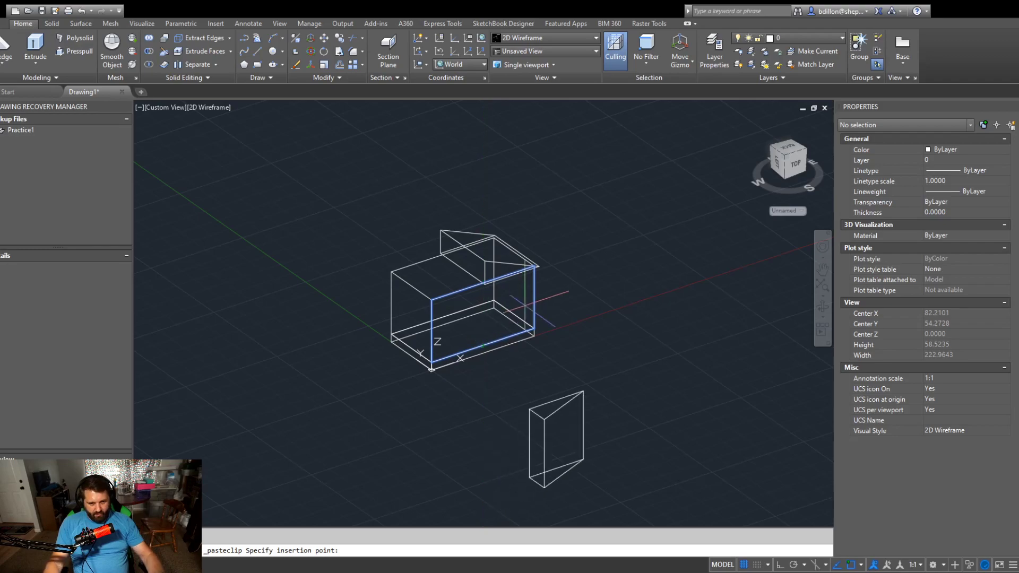
click(646, 248)
Step: Move the wedge copy from the midpoint of its tall side's lower edge to the matching point on the original wedge
click(717, 209)
click(608, 286)
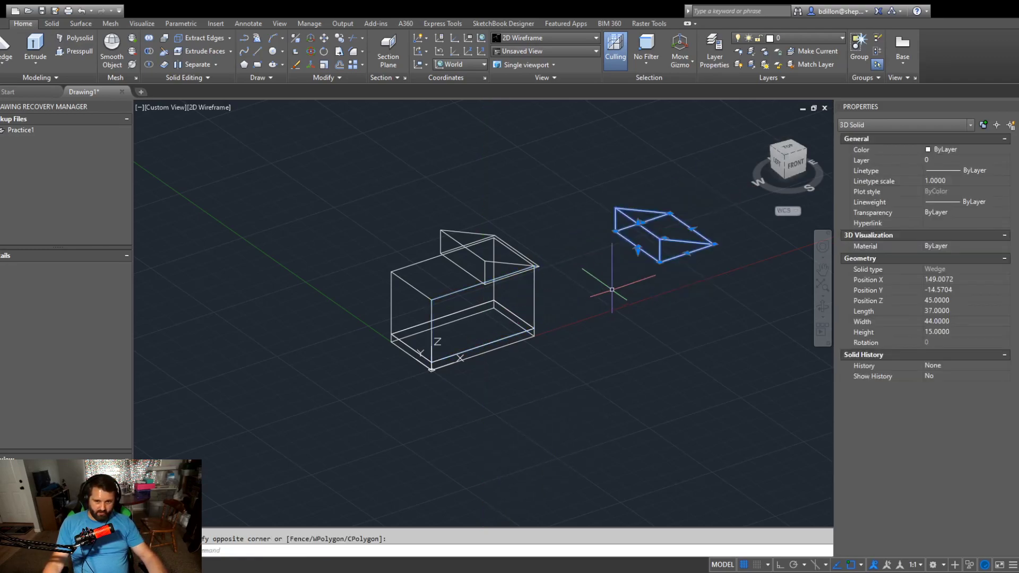
text(m)
key(space)
click(639, 248)
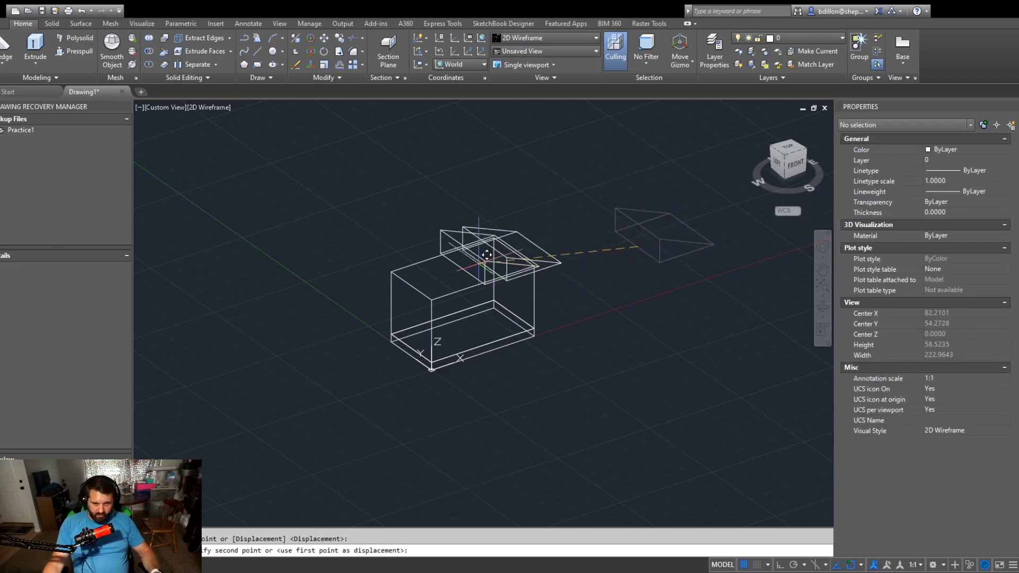
click(464, 270)
Step: Stretch the back face of one overlapping wedge to the upper box's top front corner, leaving a front slice 2 wide
click(504, 262)
scroll(416, 269, up, 9)
scroll(439, 291, down, 3)
scroll(420, 228, up, 2)
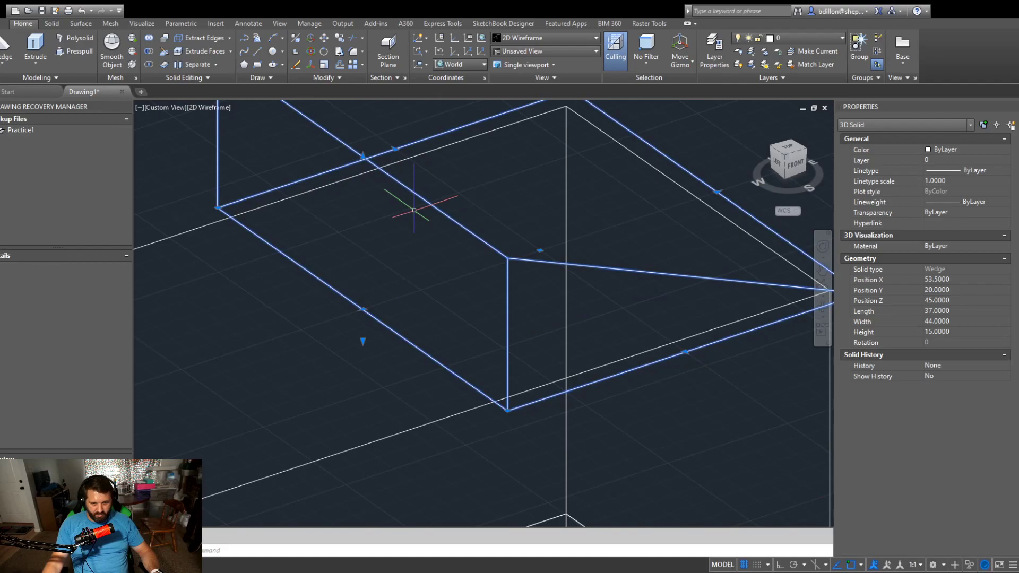
click(395, 149)
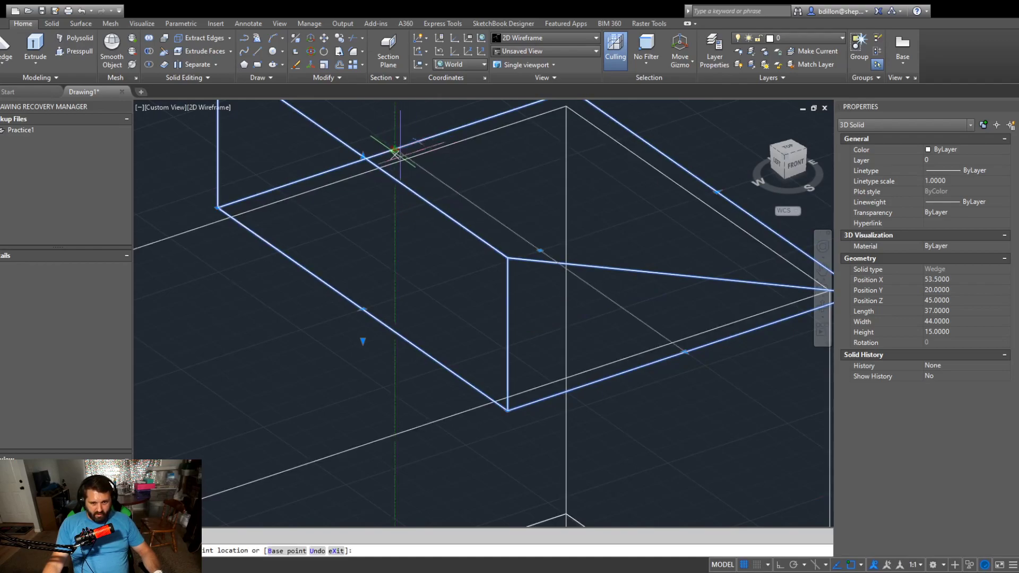
middle_drag(714, 303, 469, 287)
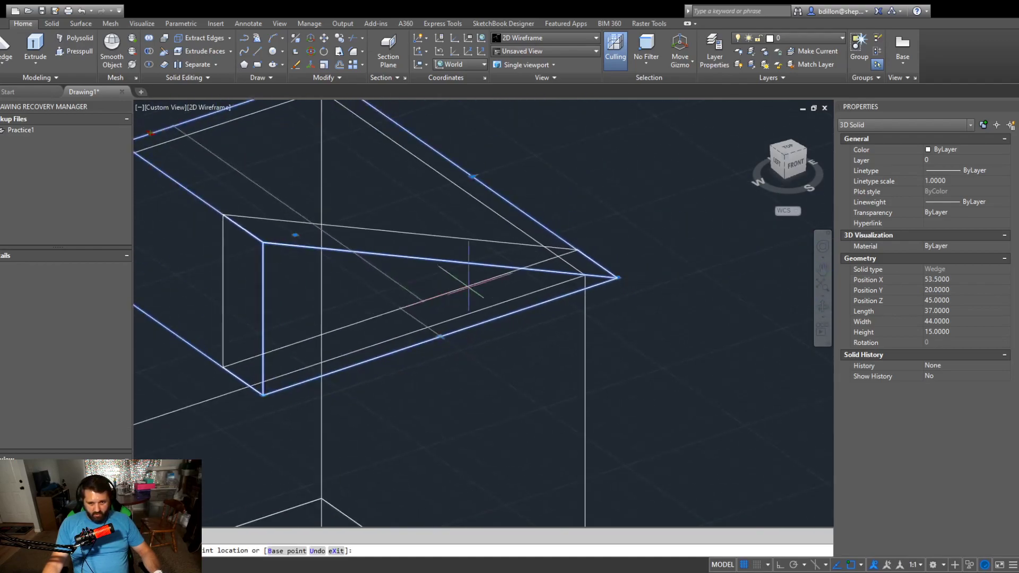
click(586, 276)
Step: Pull the thin wedge slice's pointed end back to the upper box's top front corner, for a length of 35
middle_drag(416, 392, 423, 353)
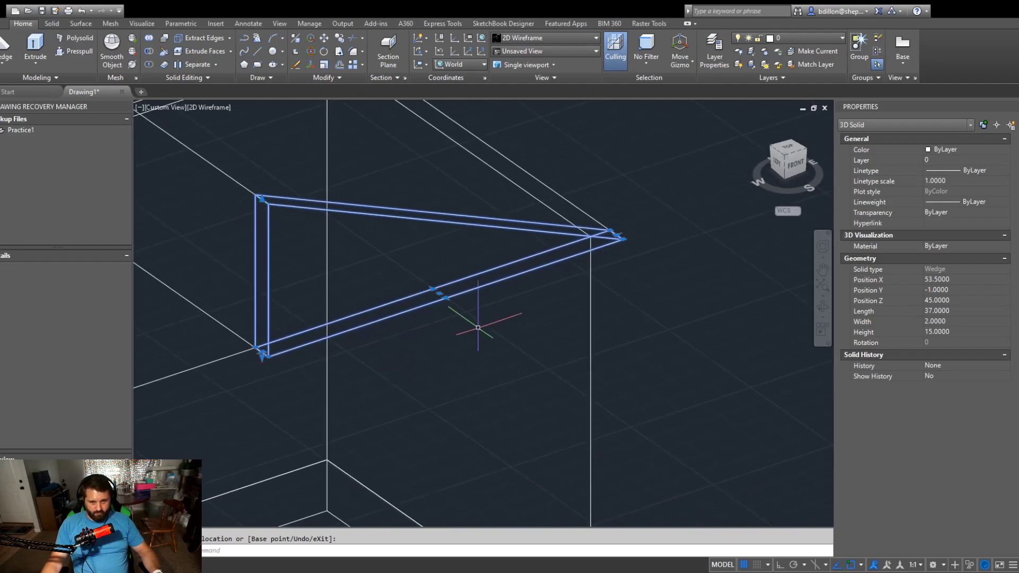
click(612, 233)
click(591, 236)
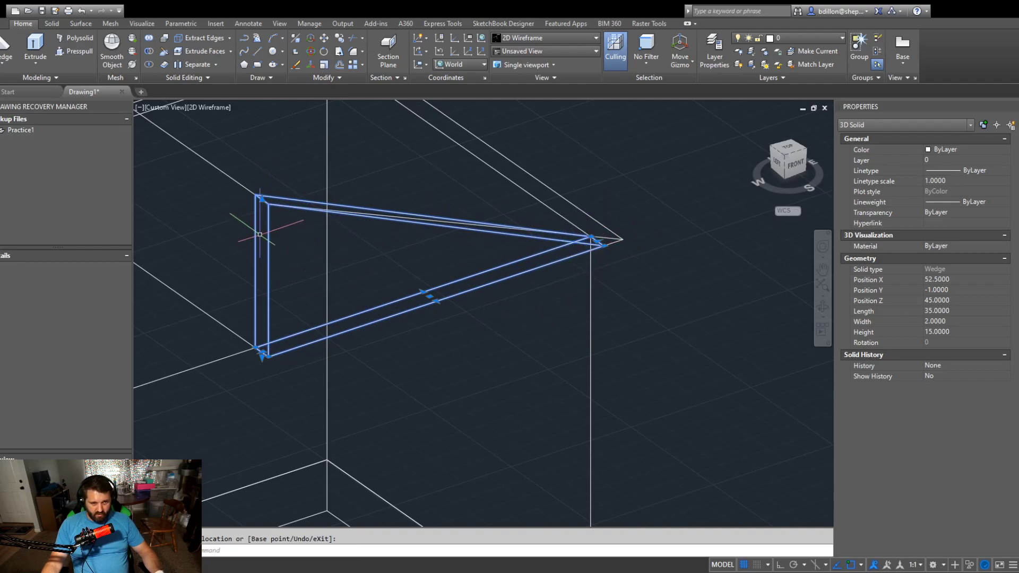
Step: Set the height of the thin front wedge slice to 13 and check its pointed end at the box corner
scroll(268, 208, up, 2)
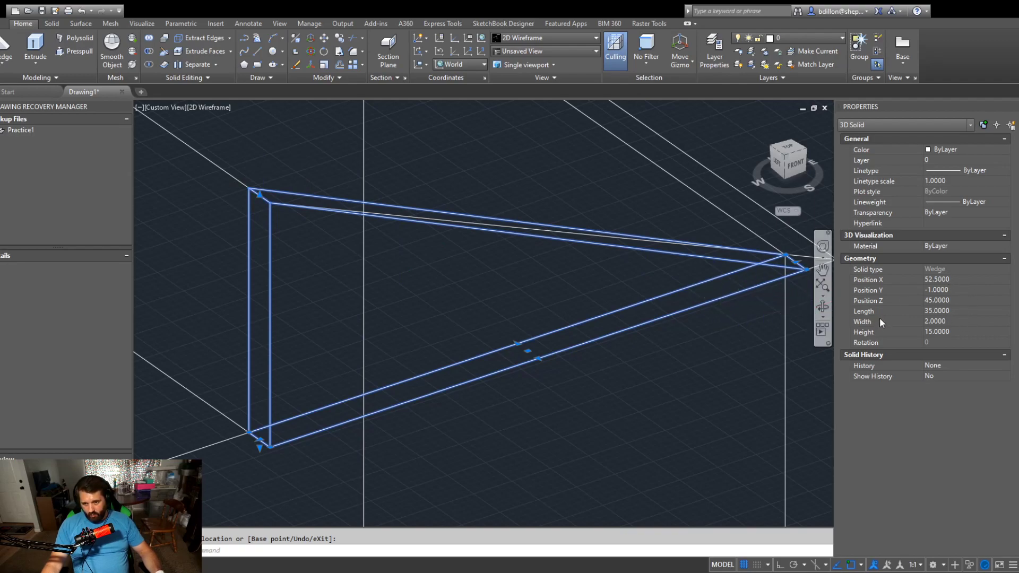
click(965, 300)
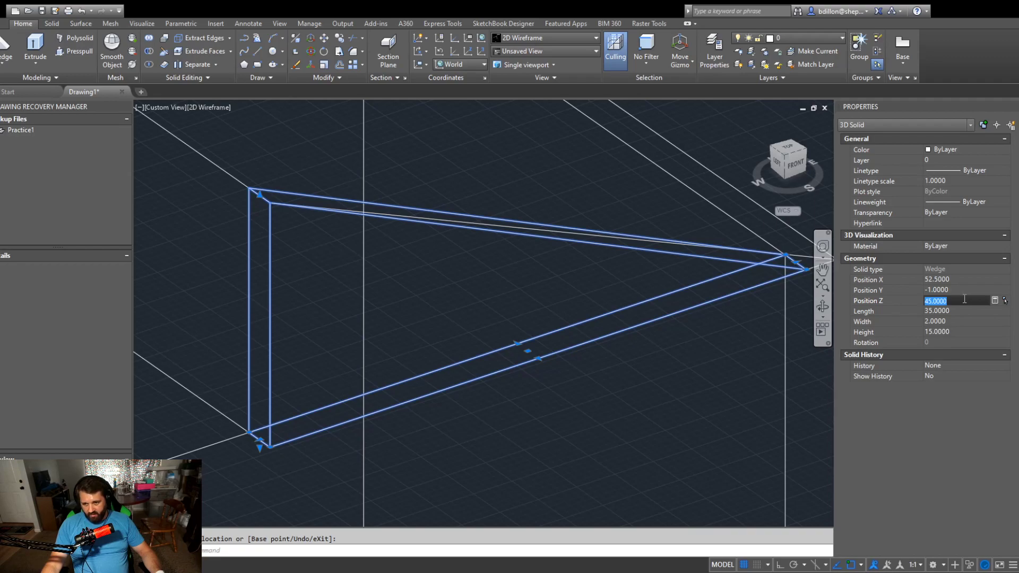
click(952, 329)
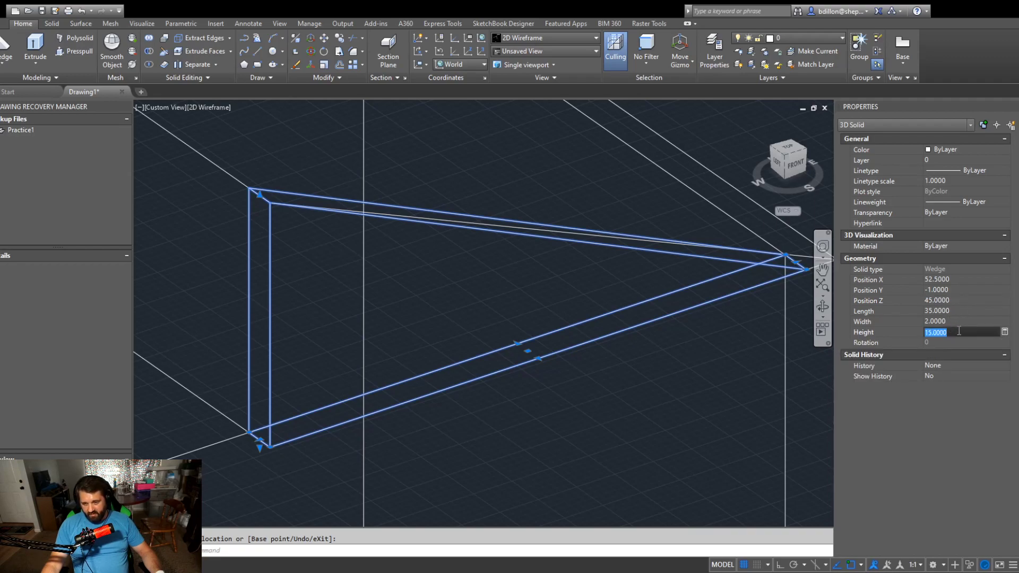
click(949, 330)
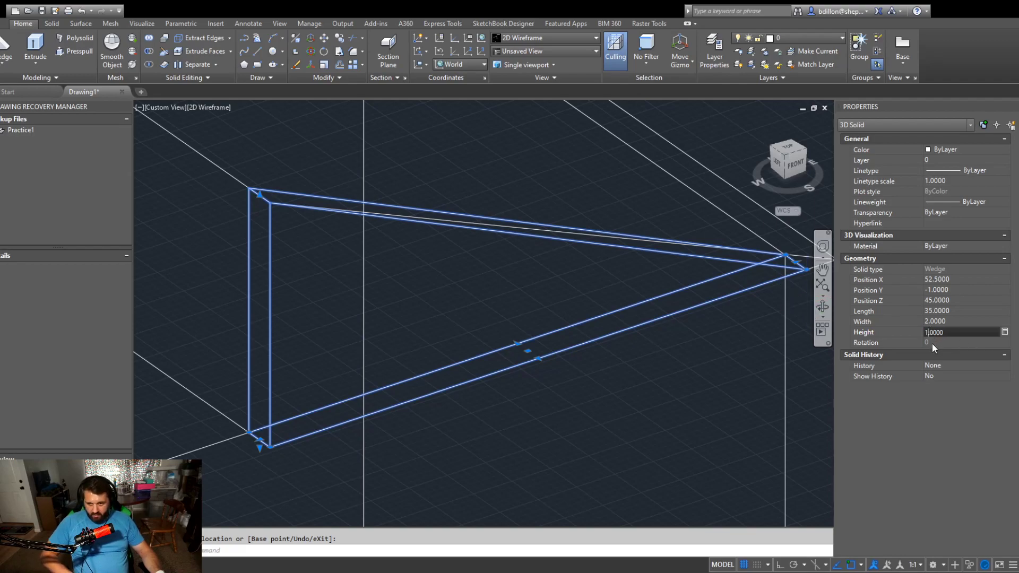
text(13.)
key(BackSpace)
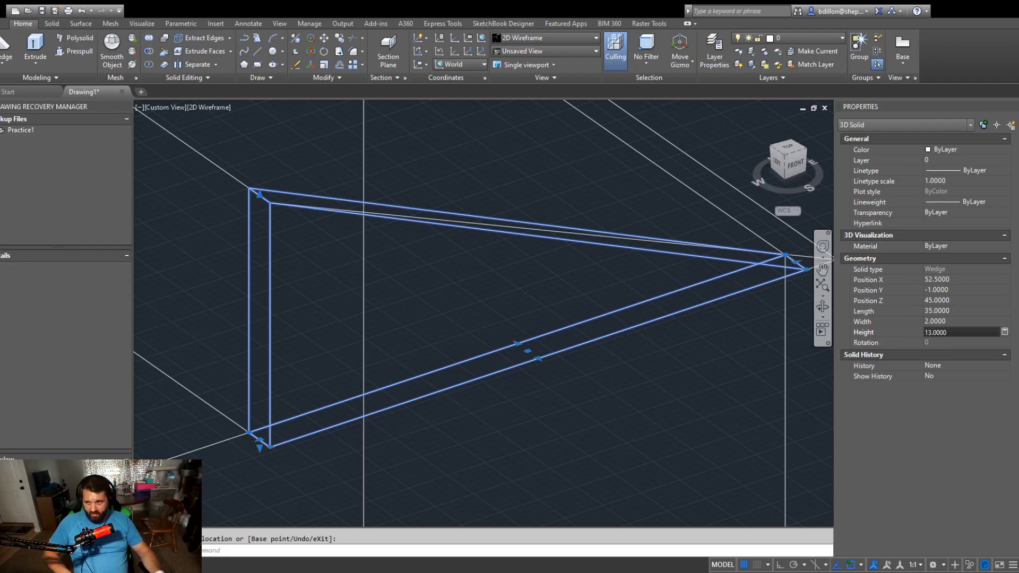
click(933, 343)
shift+middle_drag(806, 367, 662, 357)
scroll(662, 358, up, 3)
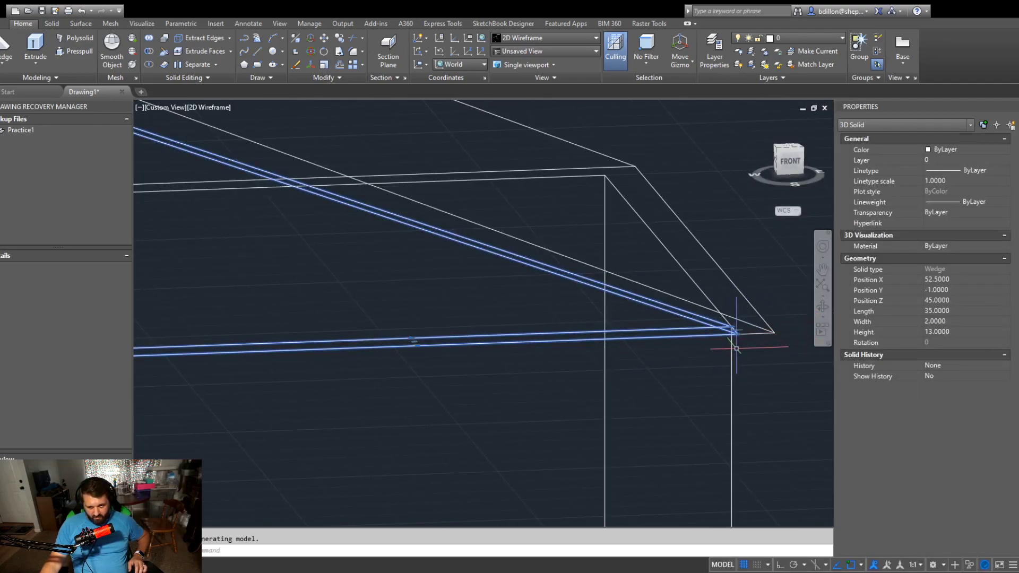
Step: Stretch the front face of the thin front wedge slice forward past the roof wedge, to a width of about 6.73
scroll(736, 350, down, 5)
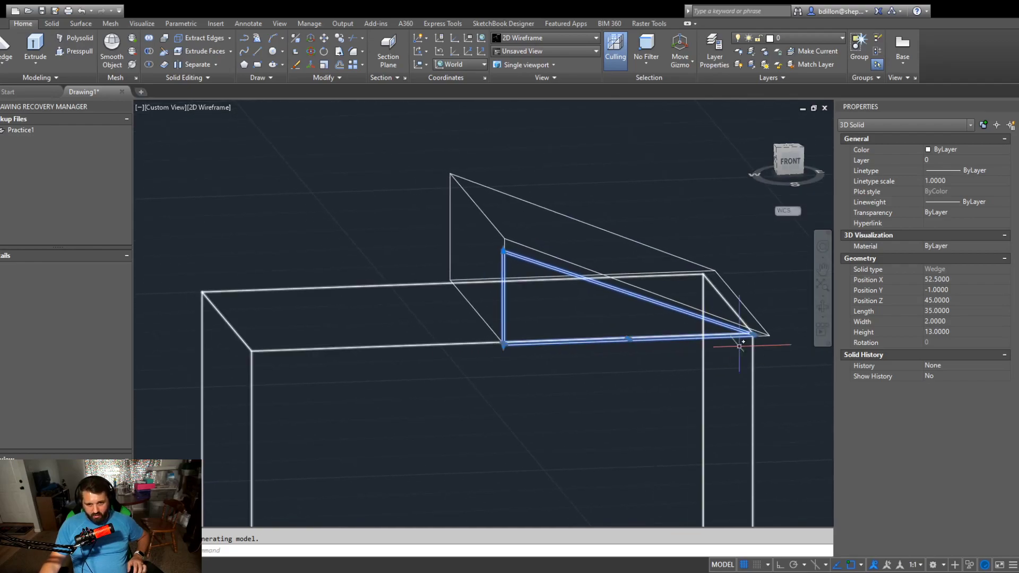
key(Escape)
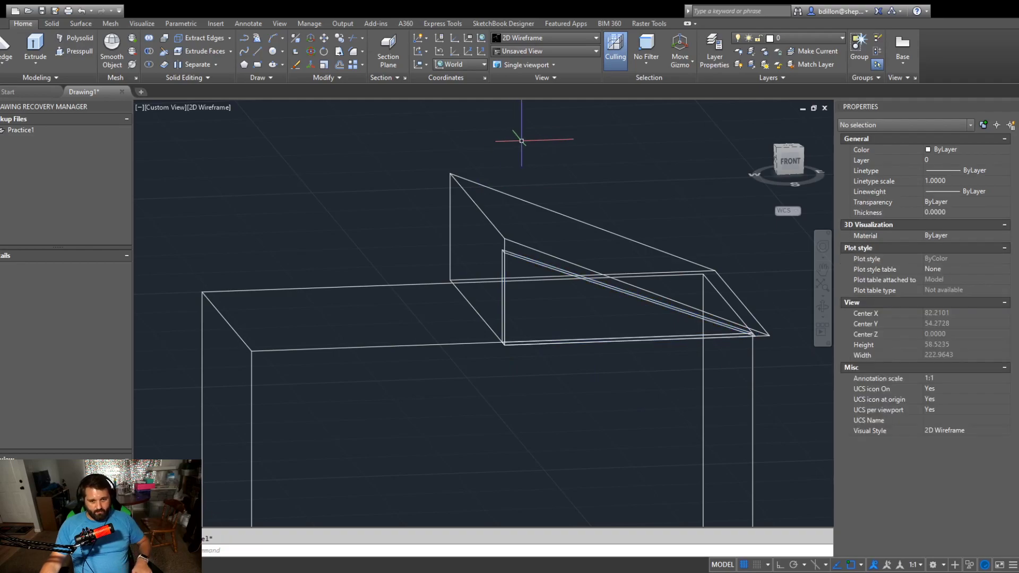
click(530, 256)
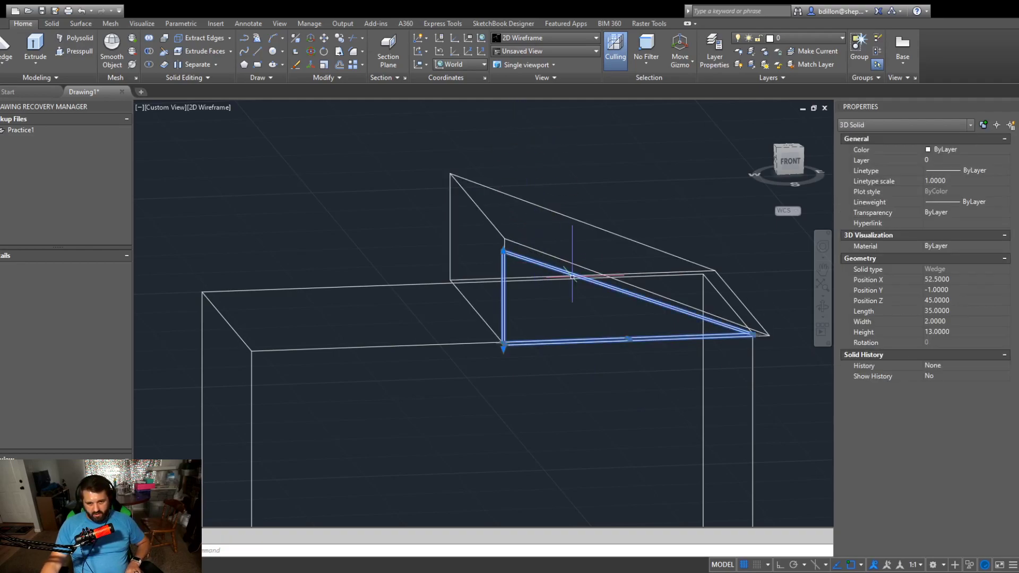
scroll(630, 349, up, 5)
shift+middle_drag(610, 359, 648, 364)
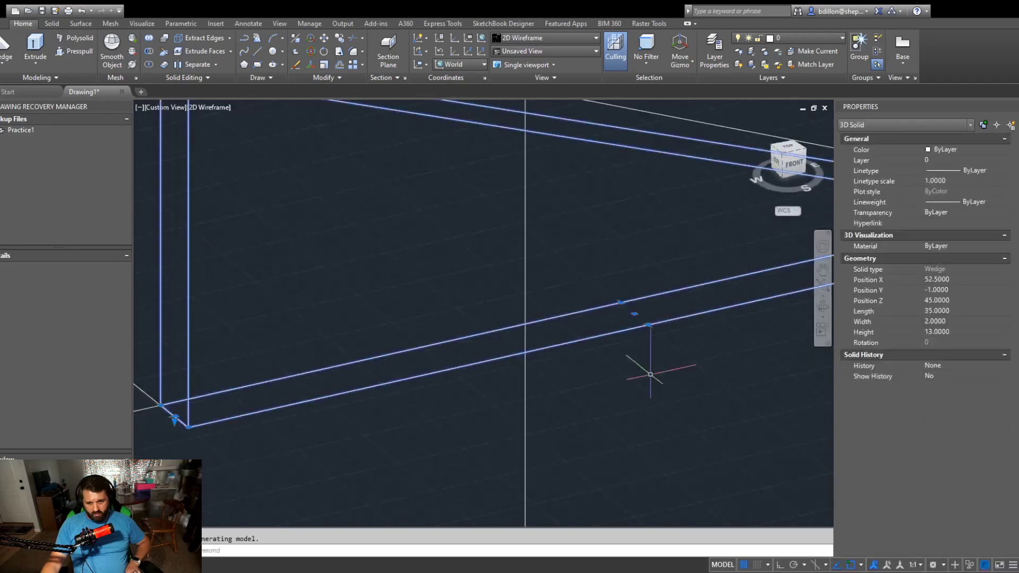
click(648, 325)
scroll(660, 330, down, 4)
middle_drag(678, 341, 582, 361)
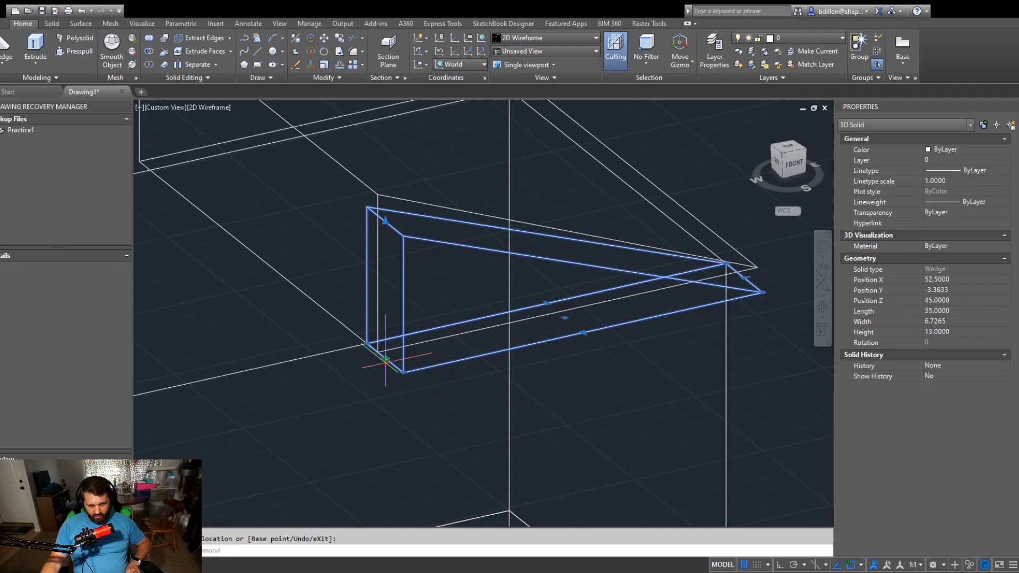
key(Escape)
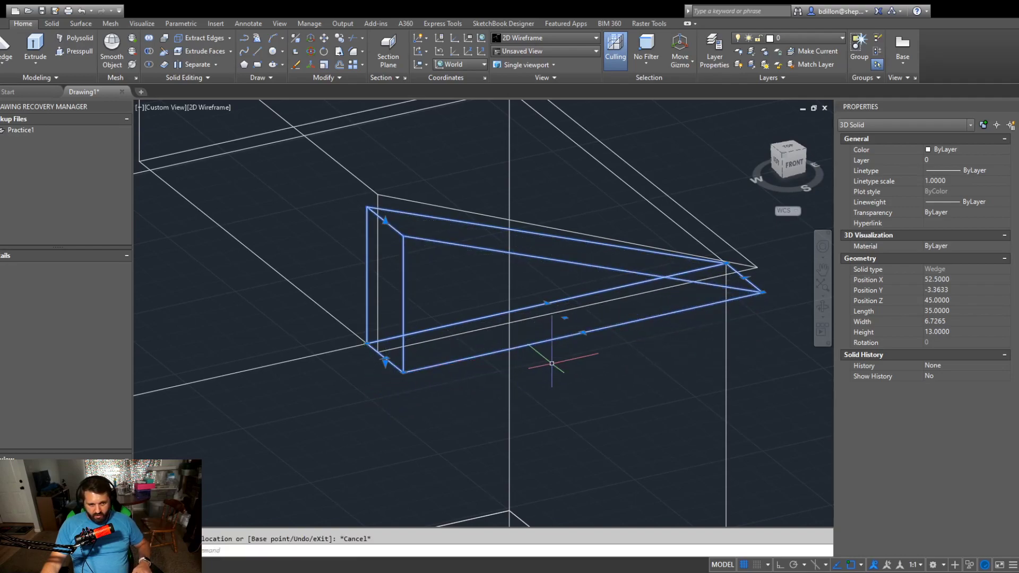
key(Escape)
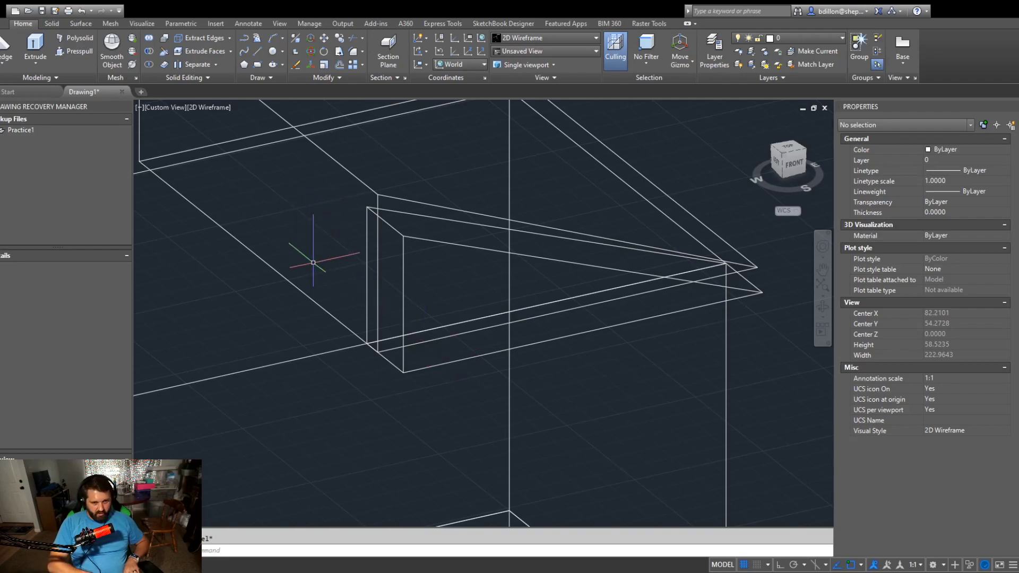
Step: Mirror the front wedge slice to the back across a vertical line through the midpoint of the roof wedge's lower tall-side edge, keeping the original
click(432, 368)
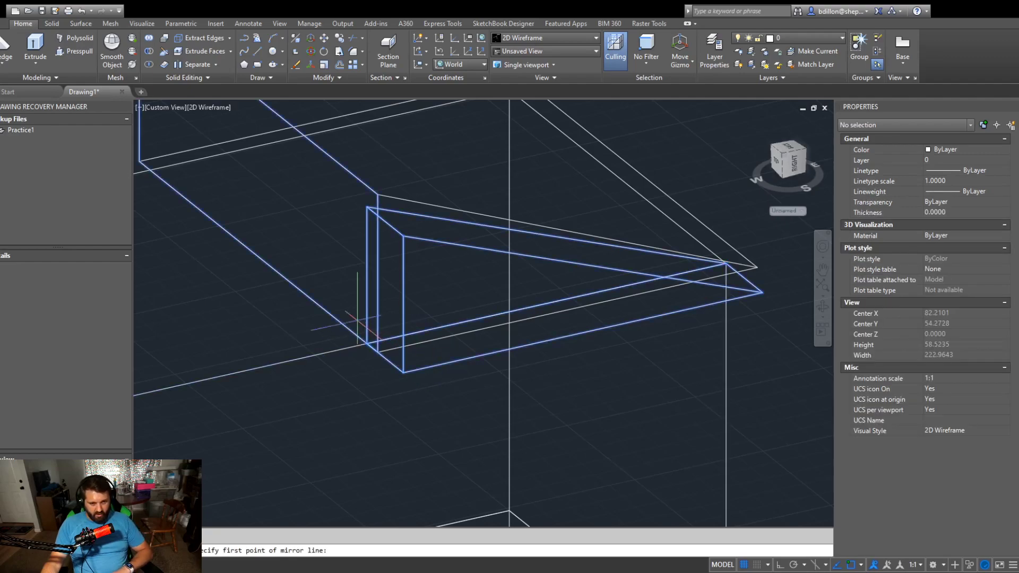
scroll(471, 310, down, 5)
click(476, 312)
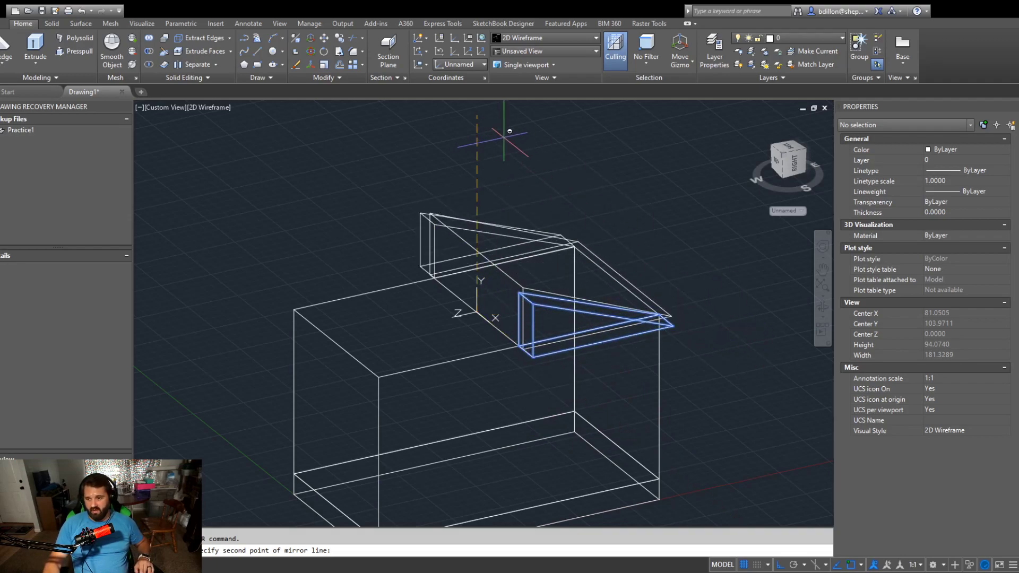
click(503, 136)
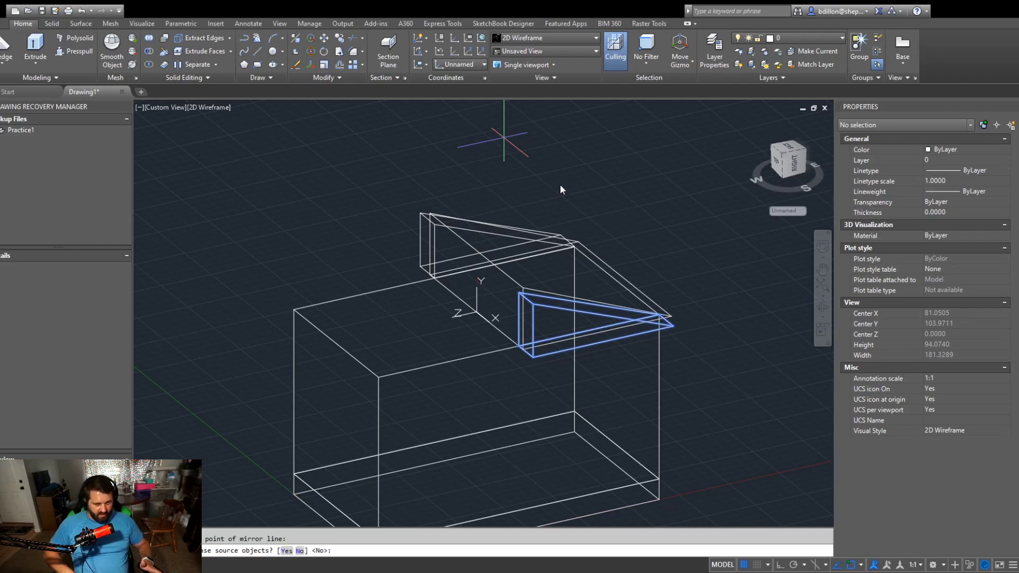
key(Return)
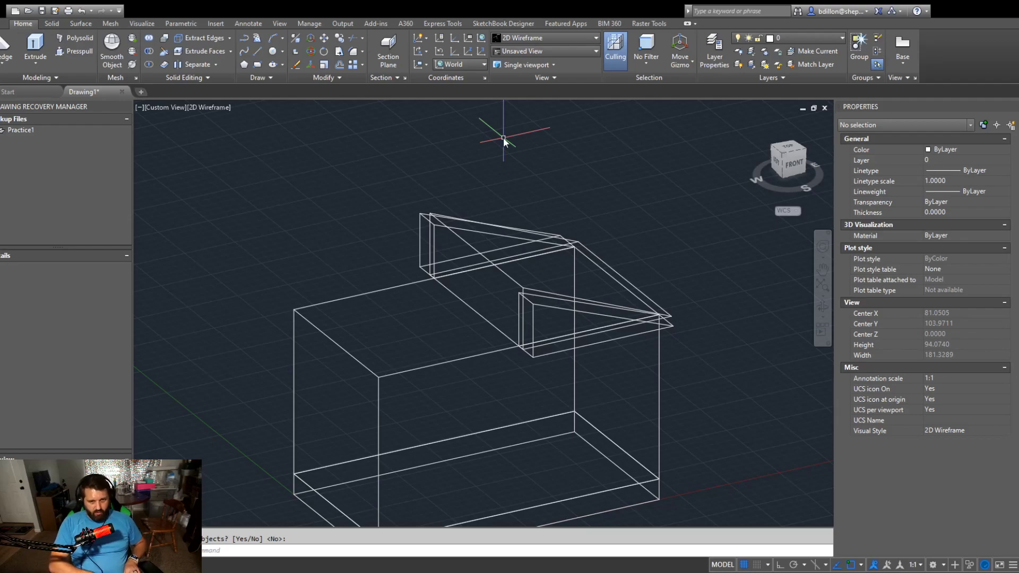
Step: Subtract the front and back wedge slices from the large roof wedge to recess both gable ends
key(Return)
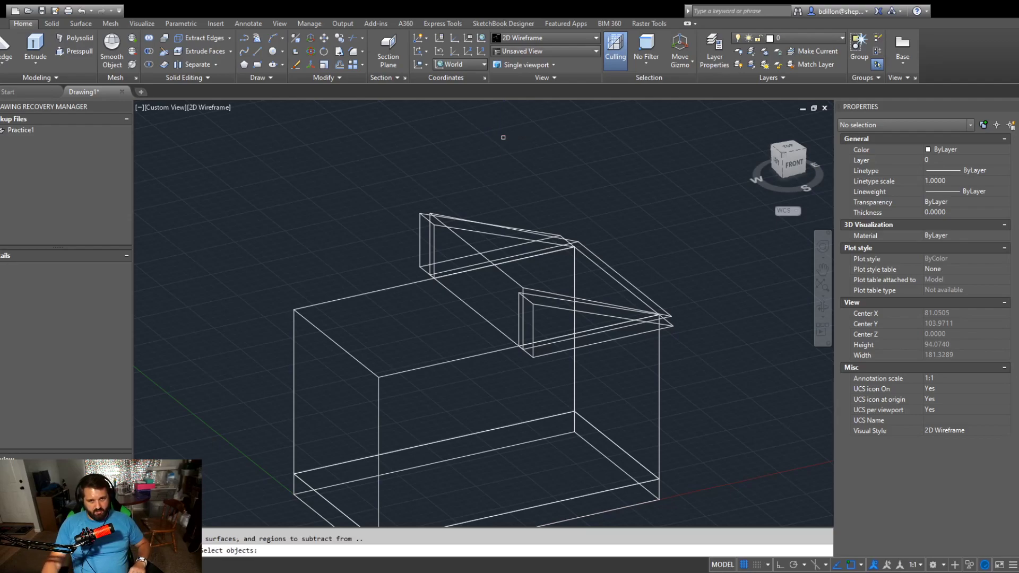
click(466, 288)
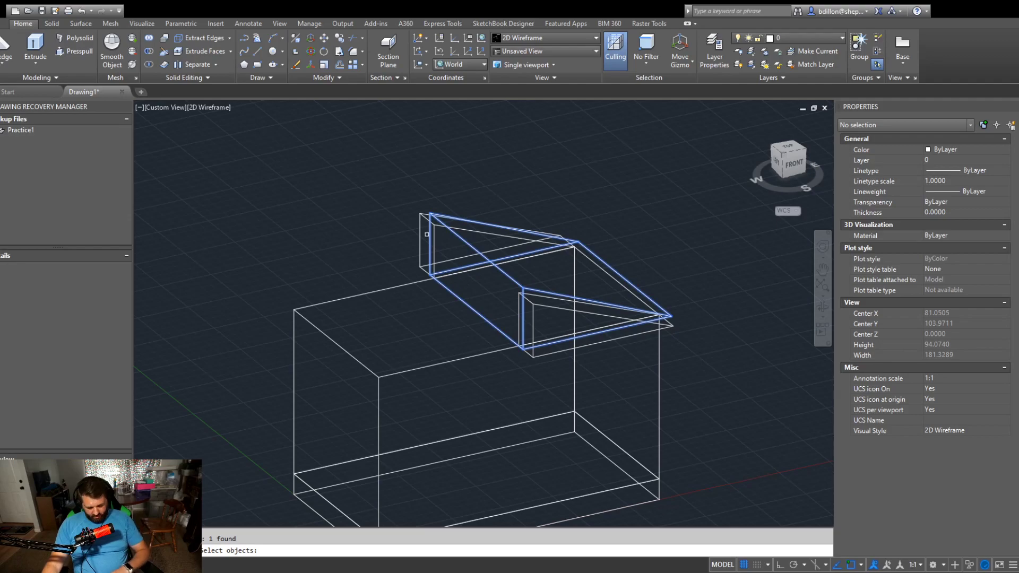
key(Return)
click(418, 248)
click(545, 338)
key(Return)
Step: Mirror the recessed roof wedge in the top view across its tall-side edge at the ridge, keeping the original
shift+middle_drag(691, 404, 629, 366)
click(485, 200)
click(449, 186)
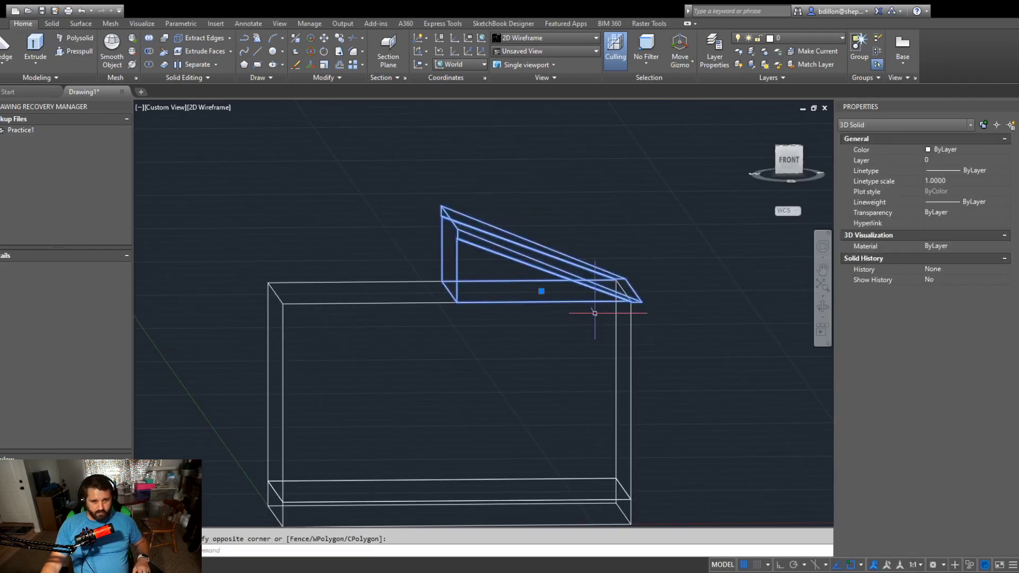
click(789, 146)
middle_drag(702, 294, 485, 309)
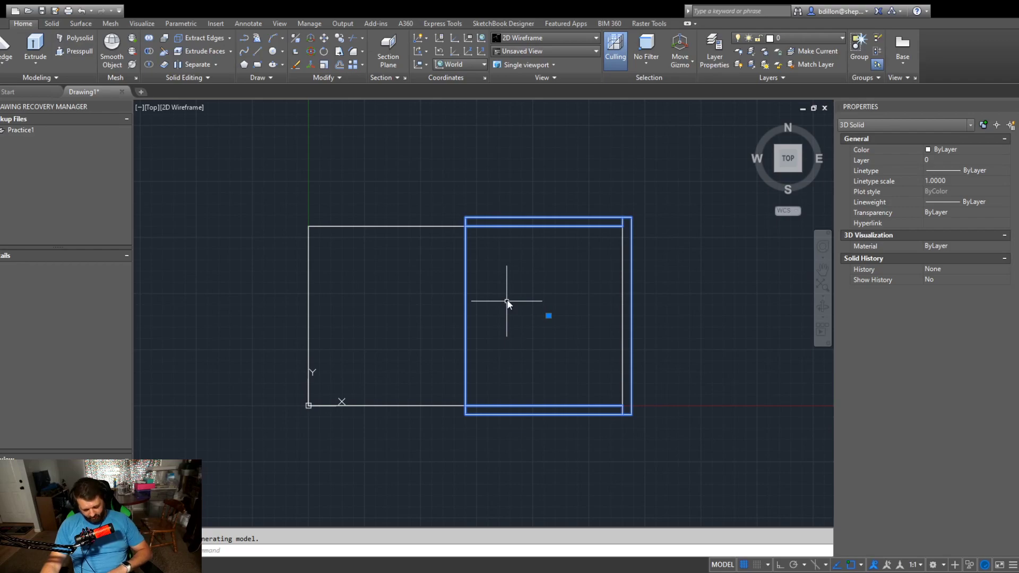
text(mi)
key(Return)
click(466, 217)
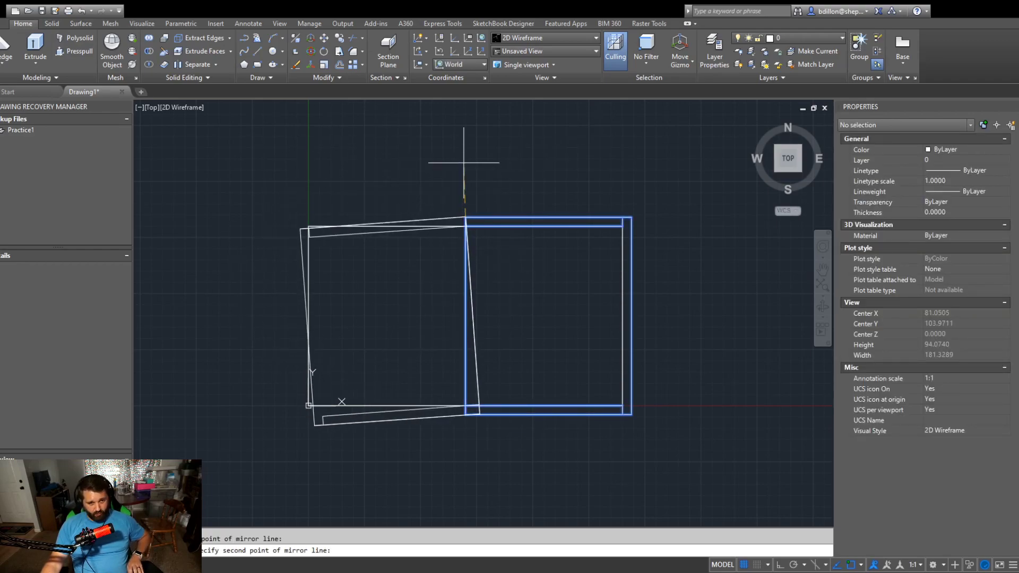
click(470, 148)
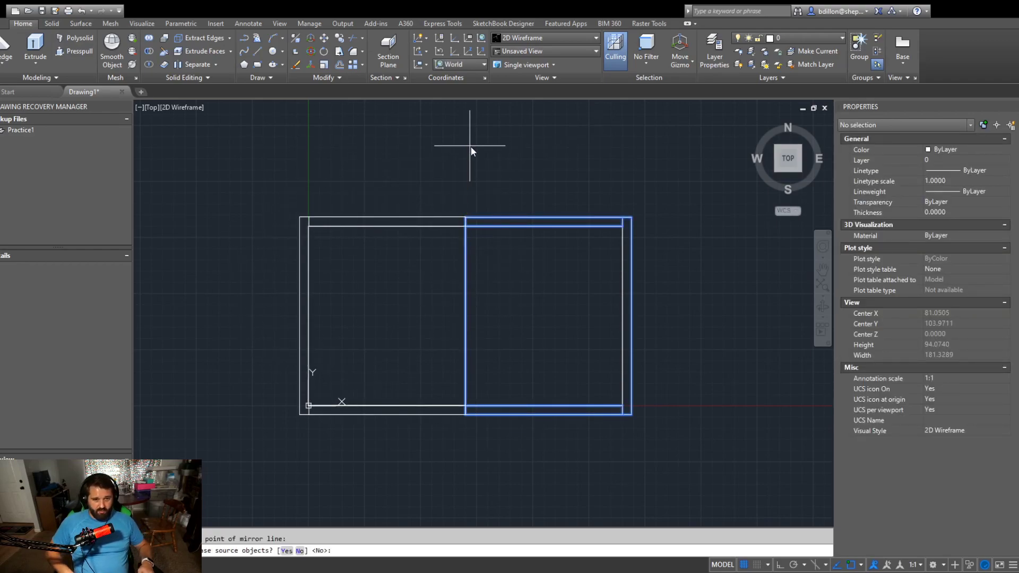
key(Return)
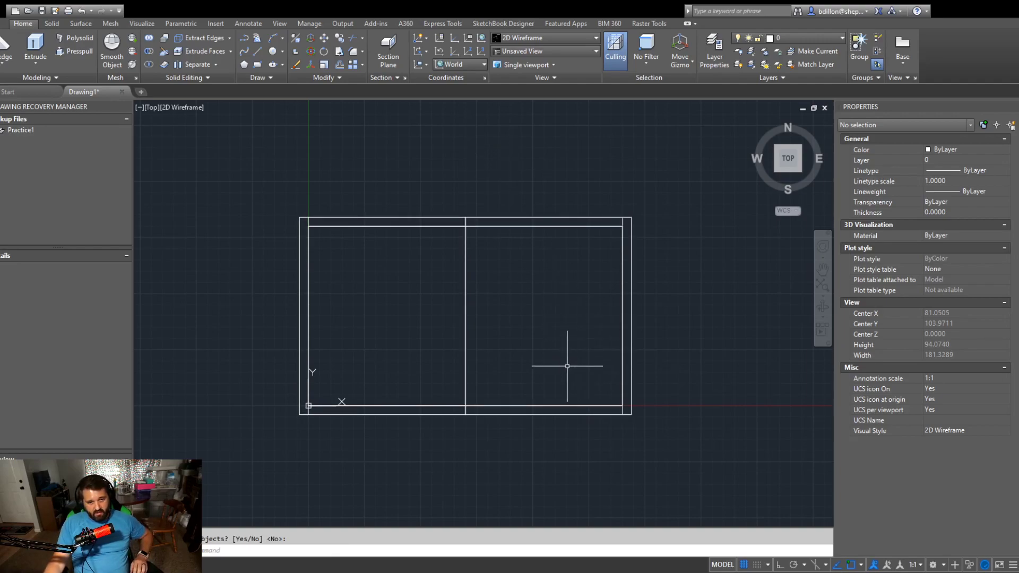
Step: Union the two mirrored roof halves into one solid and view the house from the front
shift+middle_drag(530, 357, 494, 398)
click(457, 231)
click(420, 205)
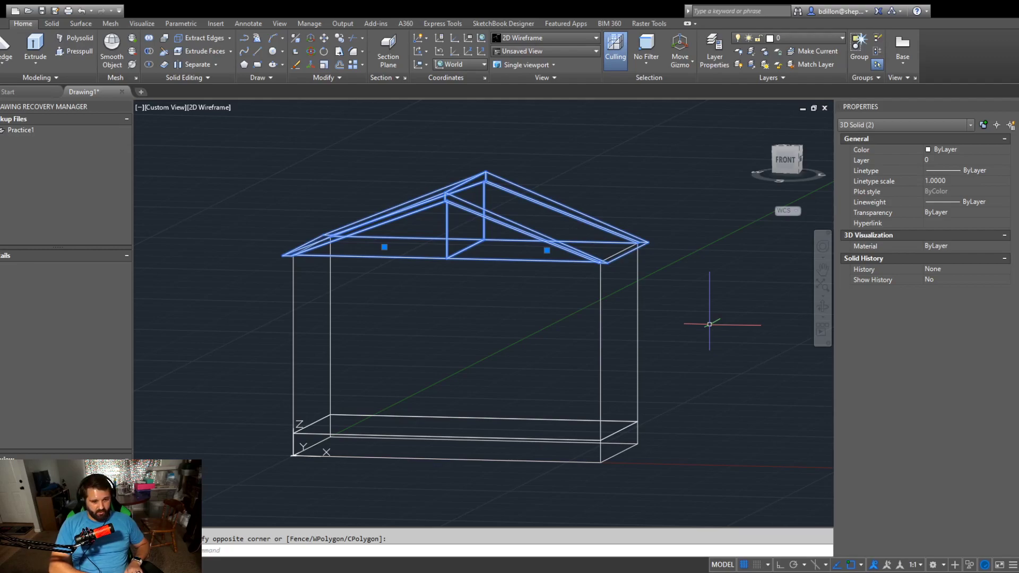
key(Escape)
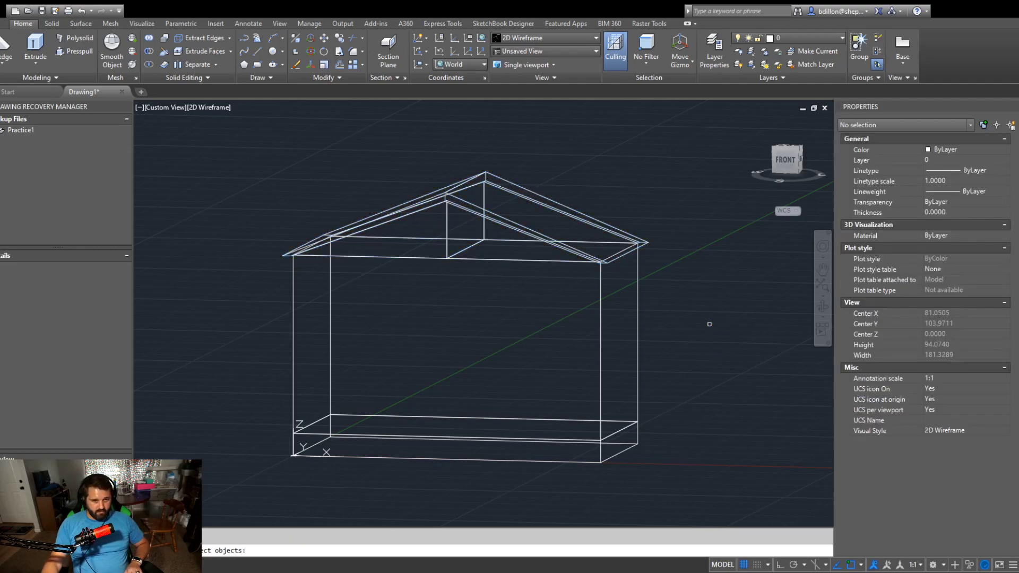
click(529, 149)
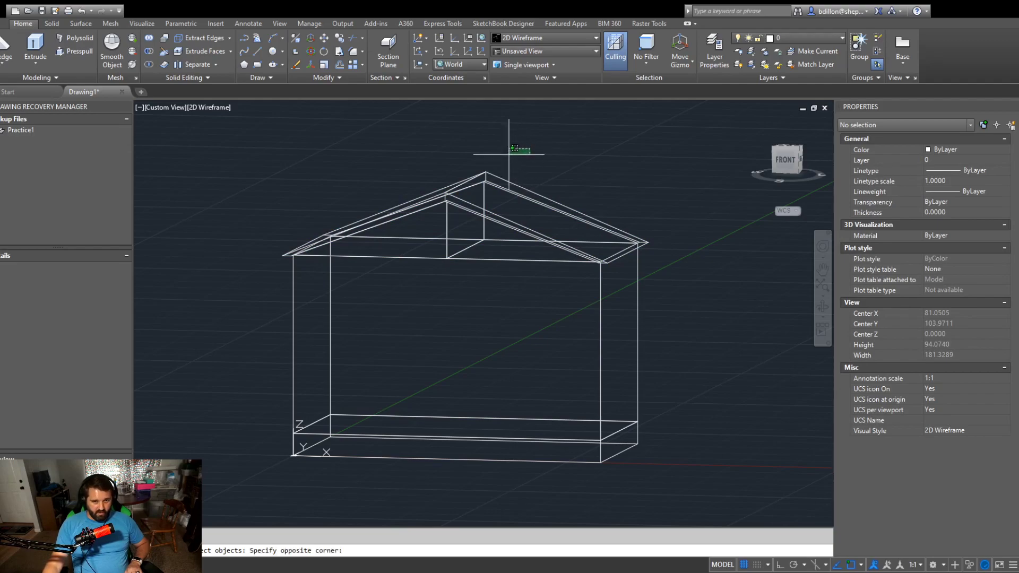
click(447, 198)
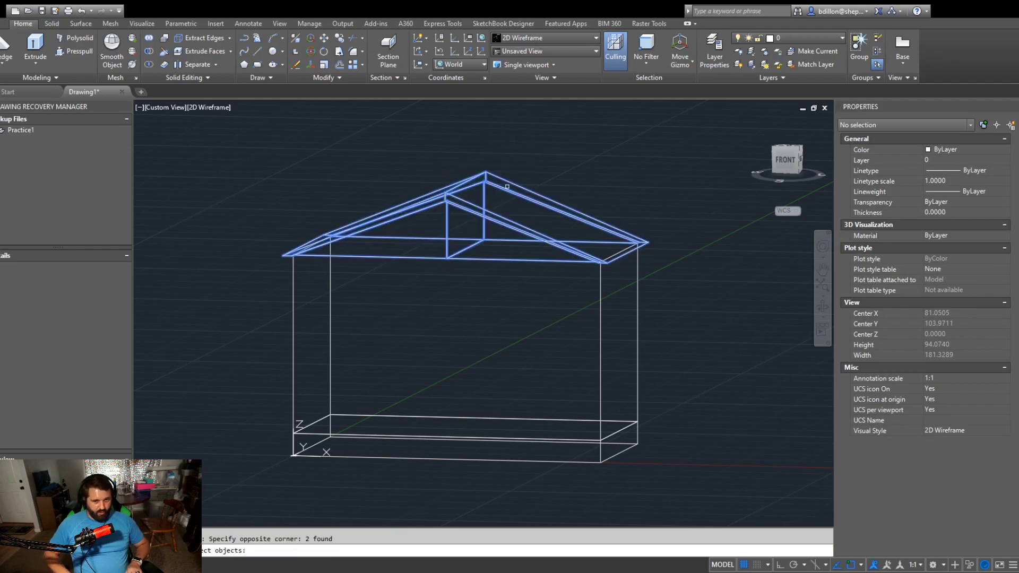
key(Return)
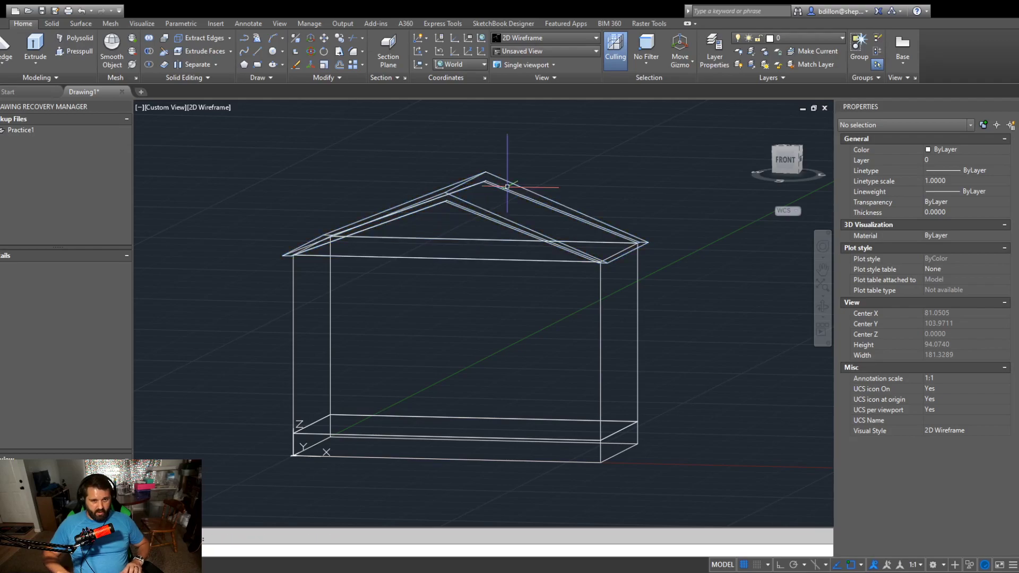
shift+middle_drag(506, 250, 519, 253)
click(790, 159)
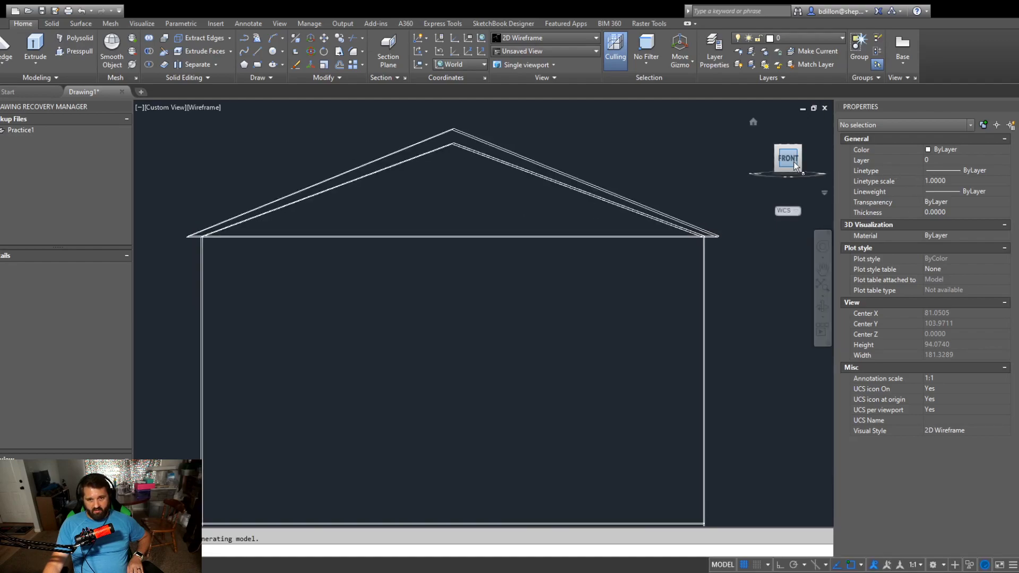